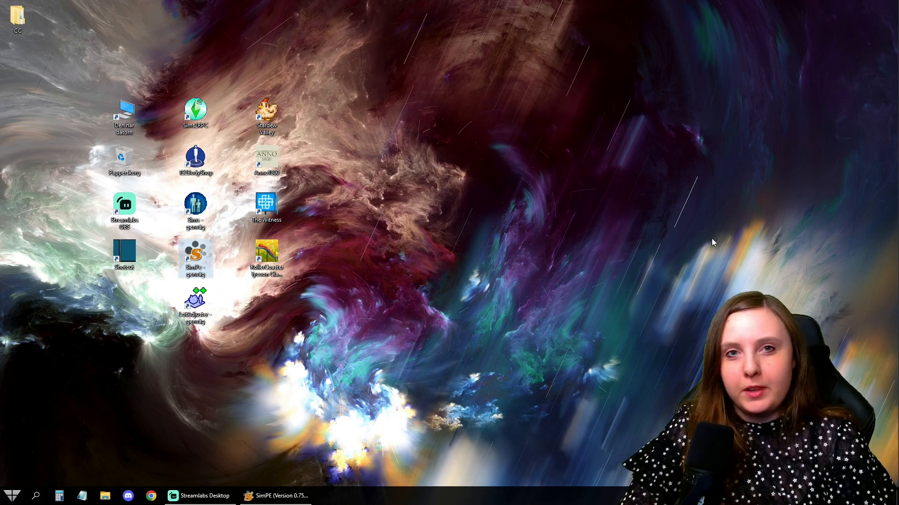
Step: Switch to SimPE, launch its Folder Scanner, and maximize the scanner window
left_click(295, 495)
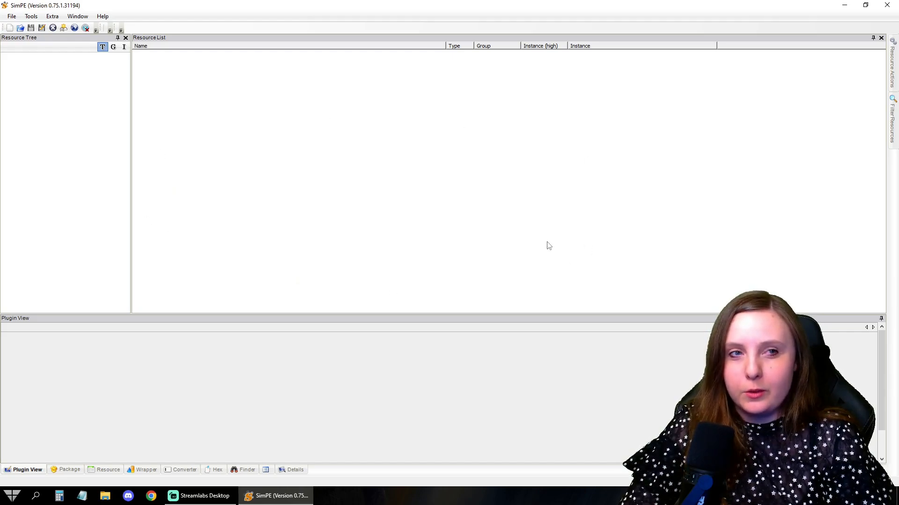
left_click(31, 16)
left_click(75, 118)
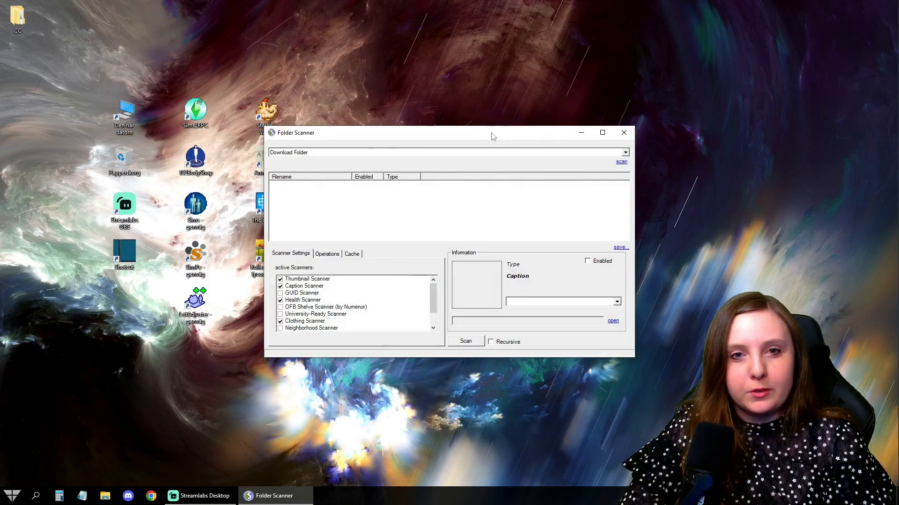
left_click_drag(457, 135, 477, 4)
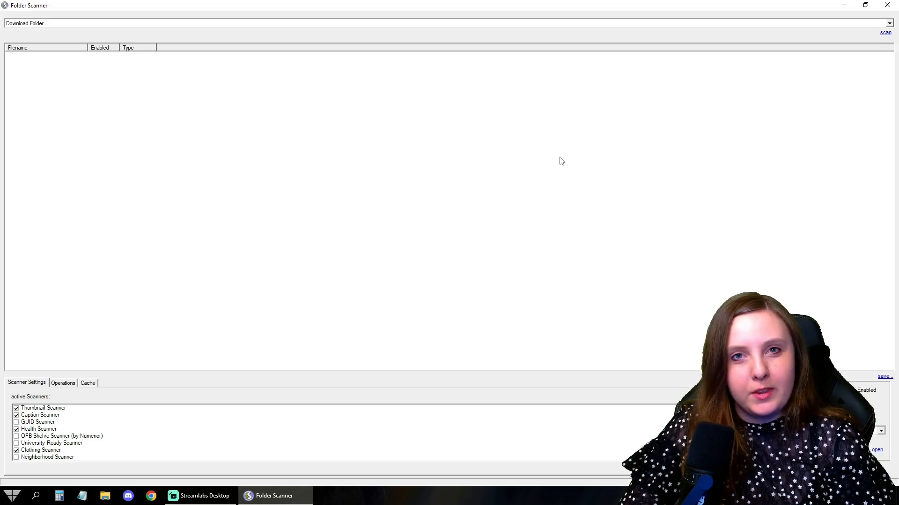
Step: Set the scanner aside and open the CC folder on the desktop to examine its custom content subfolders
left_click(845, 8)
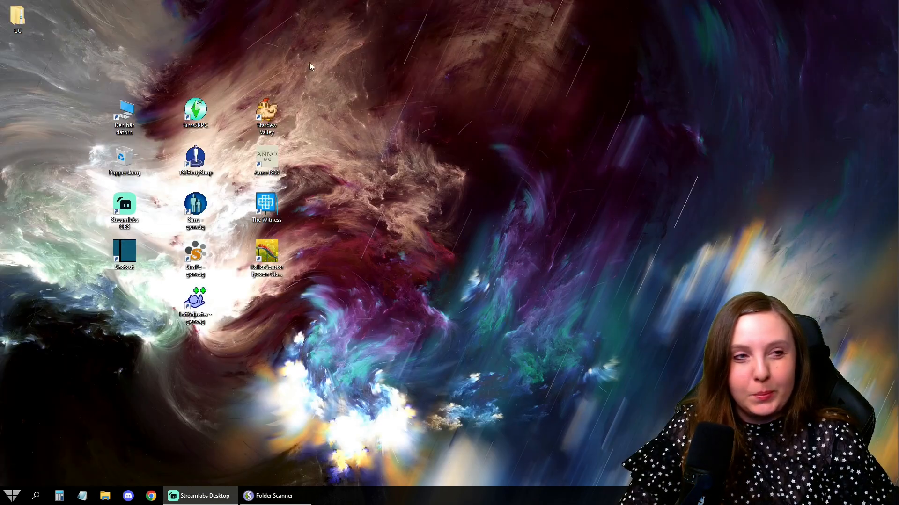
double_click(18, 18)
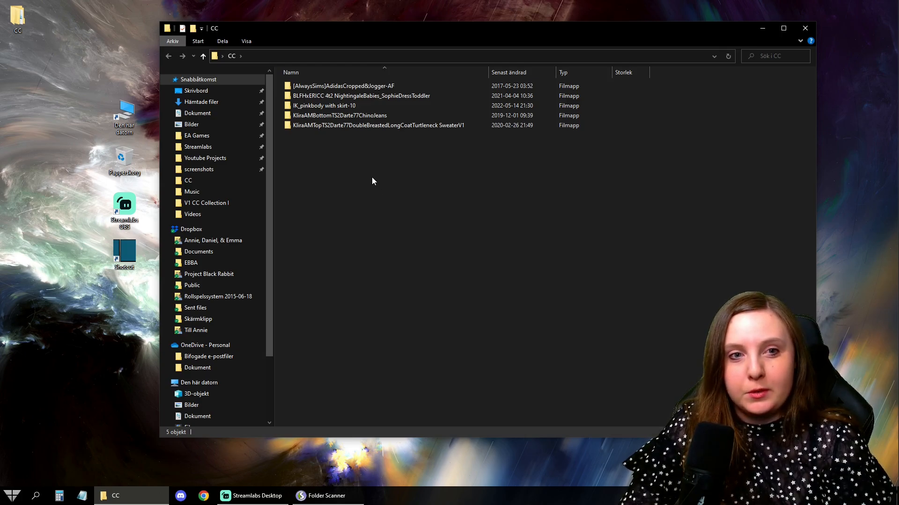
mouse_move(387, 89)
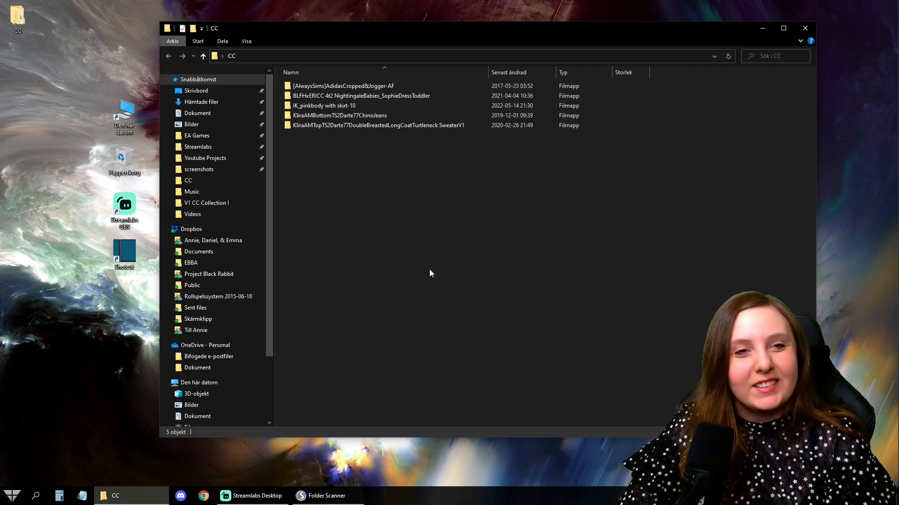
Step: Return to the Folder Scanner and choose the desktop's CC folder as the custom folder to scan
left_click(348, 496)
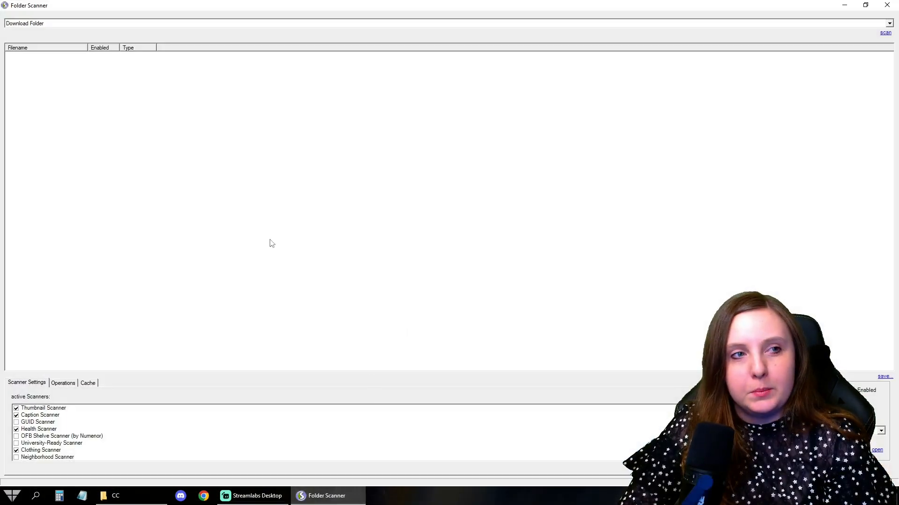
left_click(702, 26)
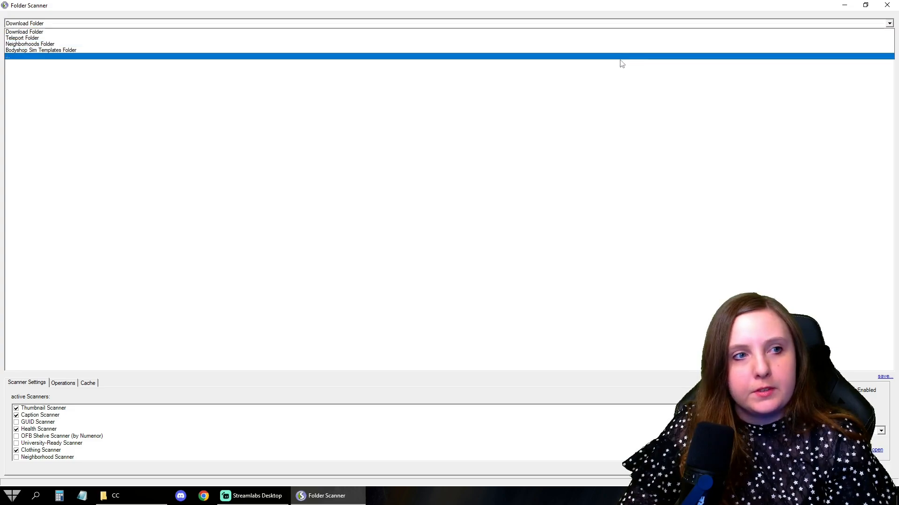
left_click(17, 56)
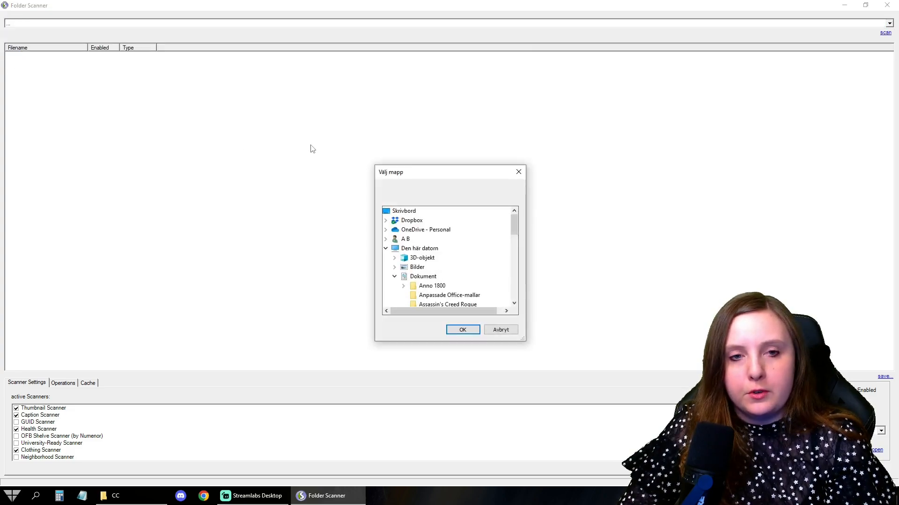
left_click(386, 248)
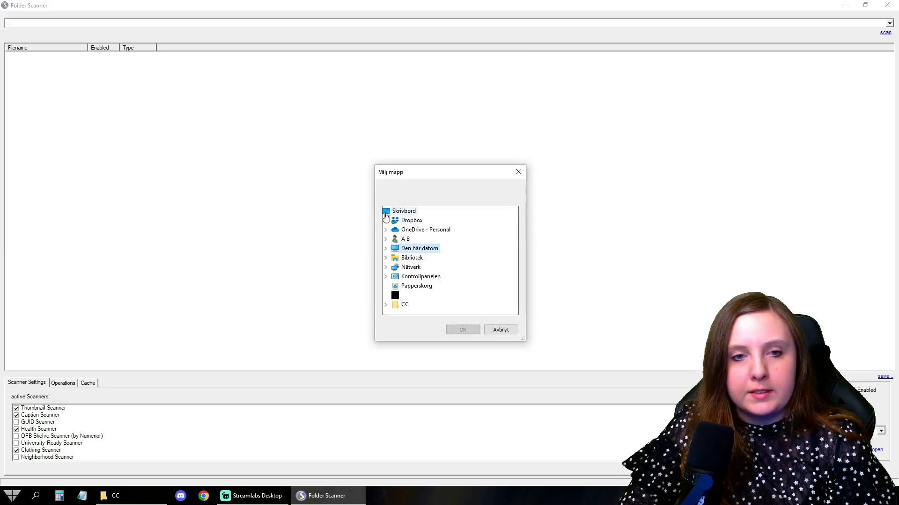
double_click(399, 306)
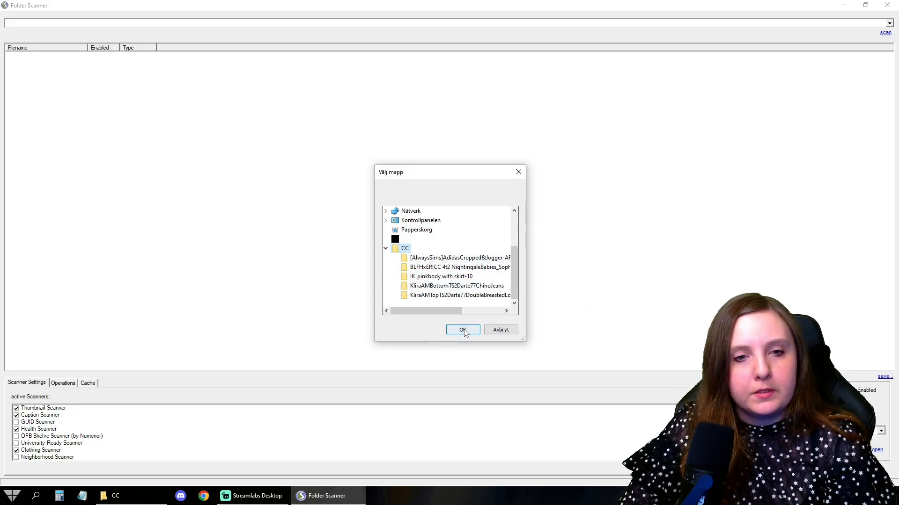
left_click(463, 331)
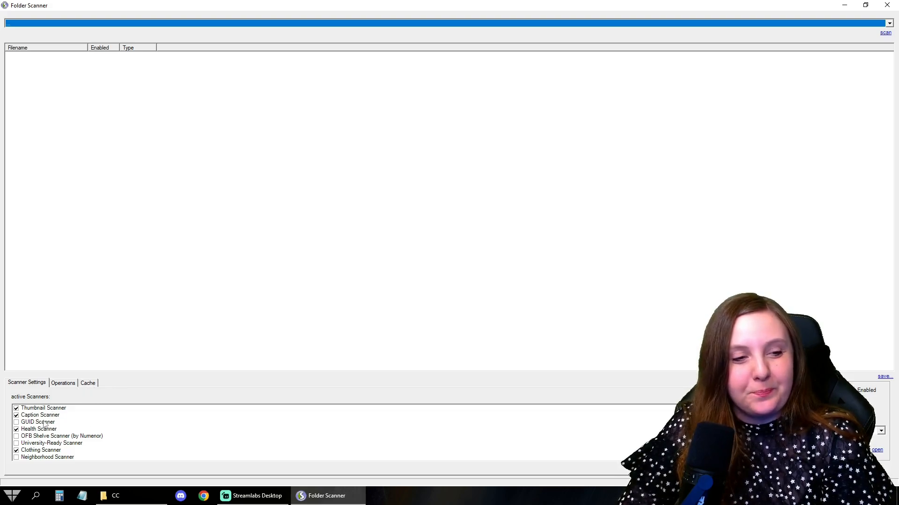
Step: Deactivate the Health Scanner and Skintone Scanner, and scan the CC folder recursively
left_click(16, 430)
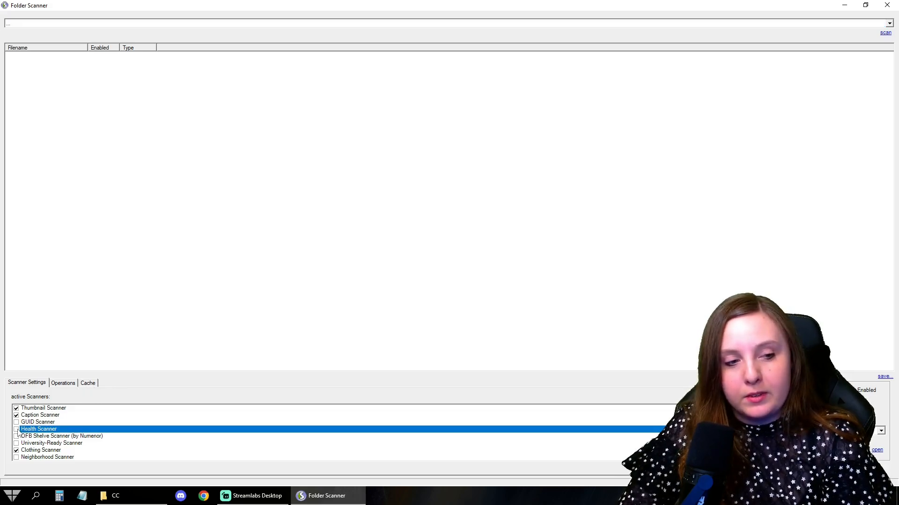
scroll(77, 433, "down", 1)
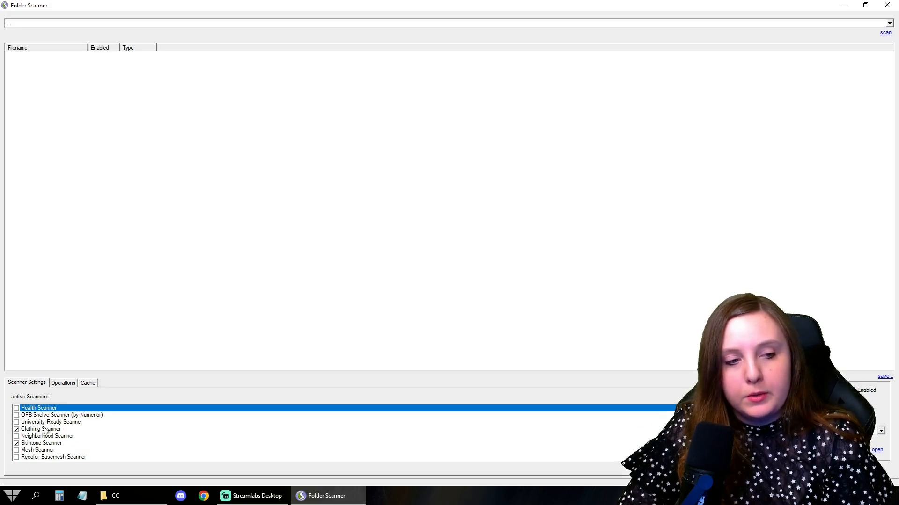
left_click(17, 444)
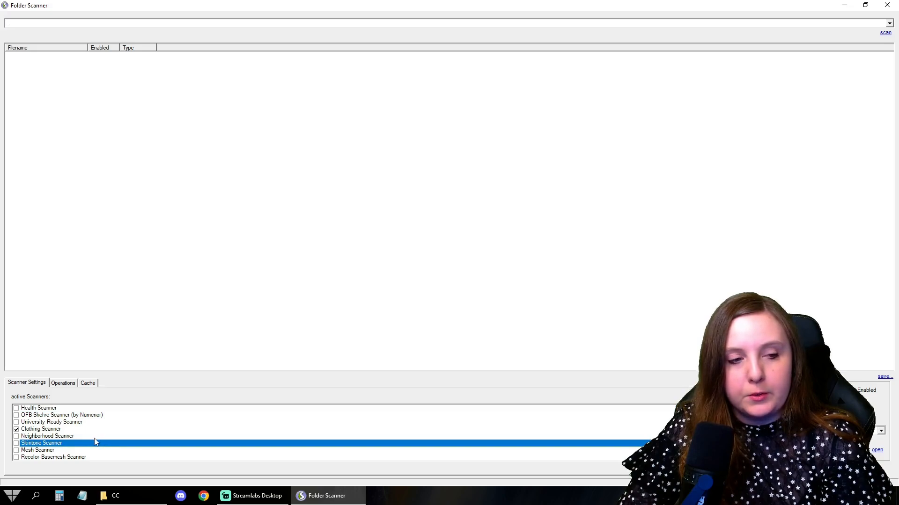
scroll(95, 443, "up", 1)
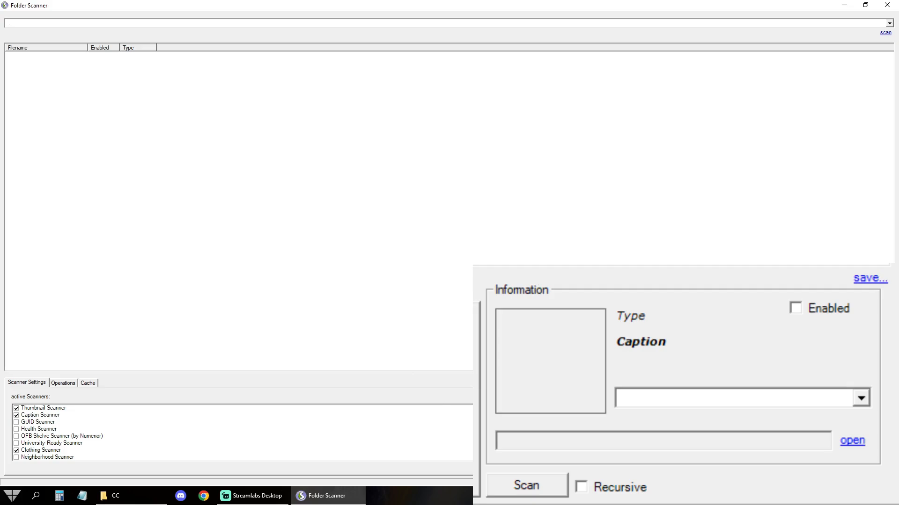
left_click(730, 471)
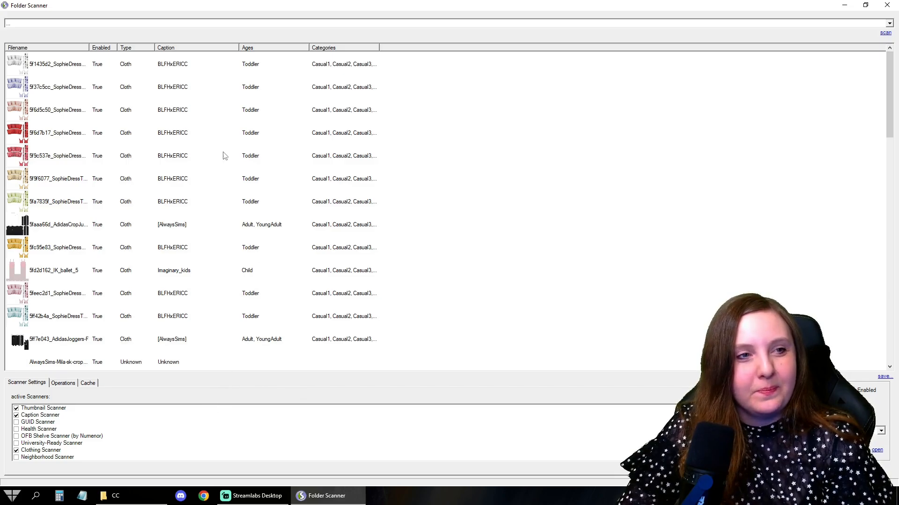
Step: Widen the Filename column and sort the scan results by age with the toddler items first
left_click_drag(89, 47, 161, 45)
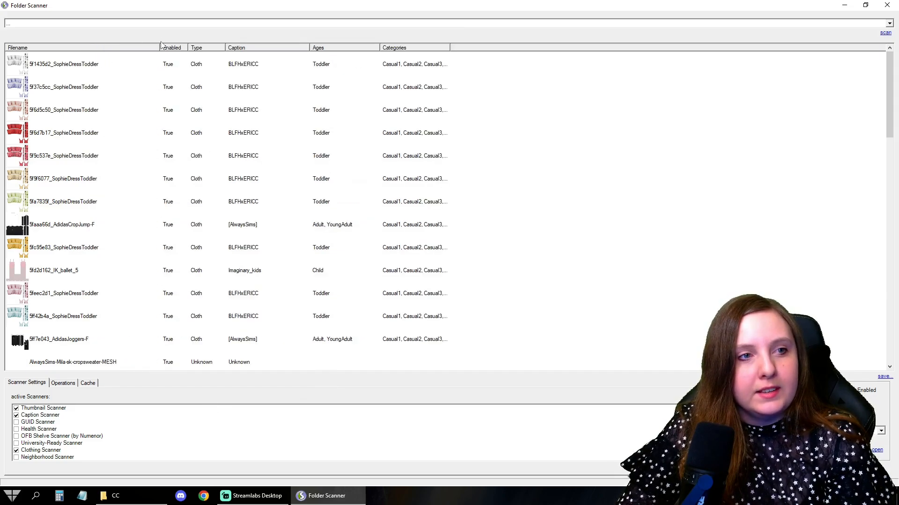
left_click(86, 50)
left_click(86, 50)
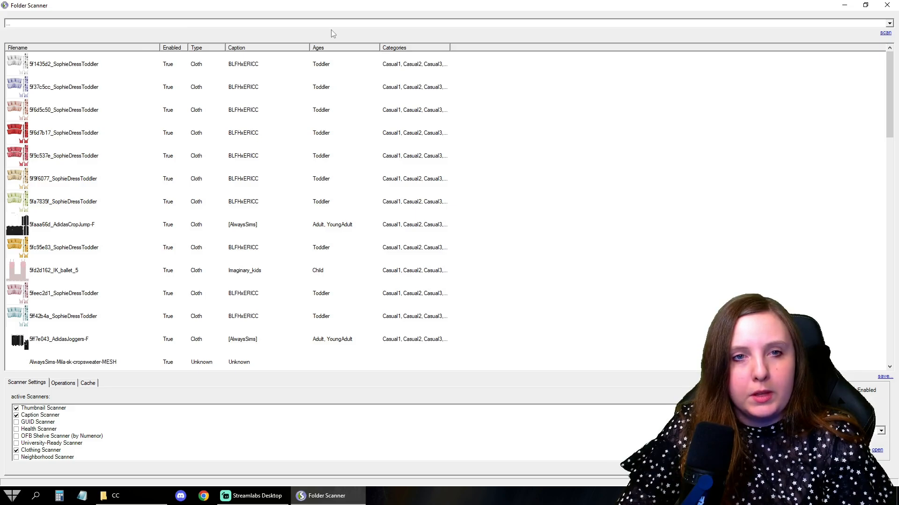
left_click(340, 49)
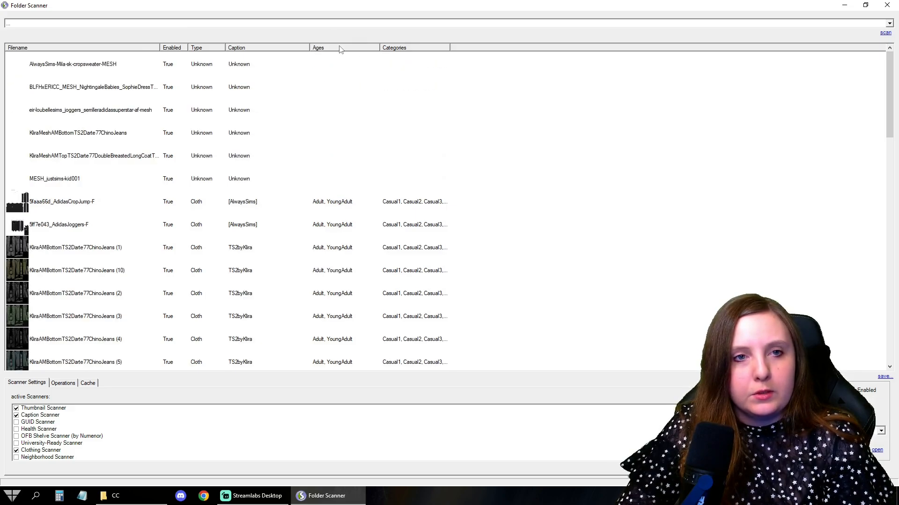
left_click(339, 49)
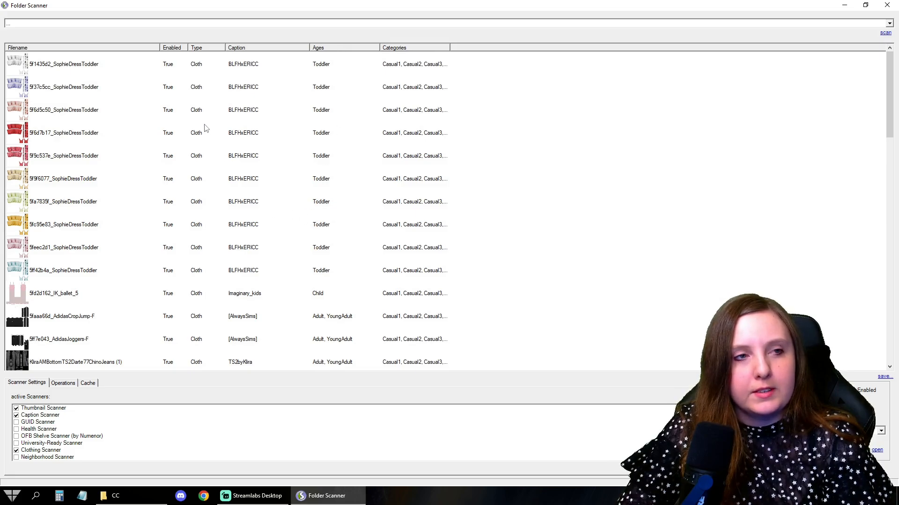
Step: Look through the first few SophieDressToddler entries in the scan results one by one
left_click(38, 60)
left_click(86, 106)
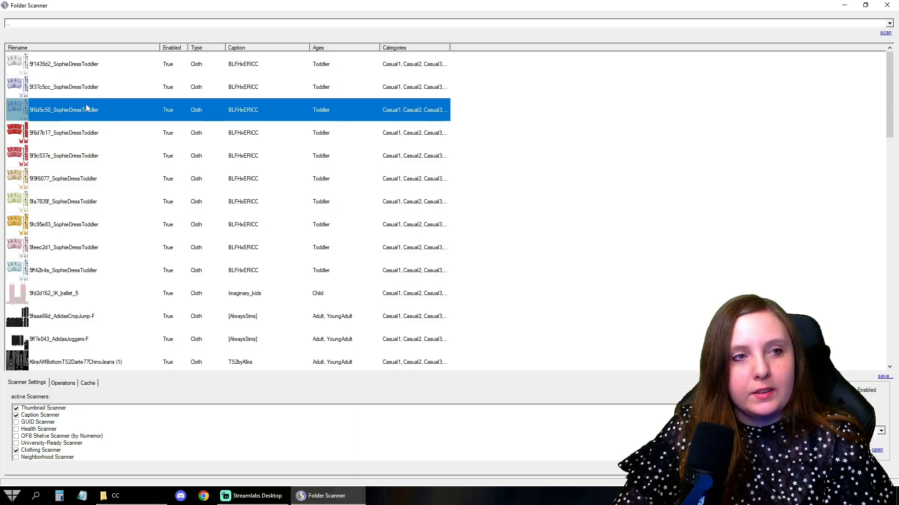
left_click(80, 89)
left_click(72, 62)
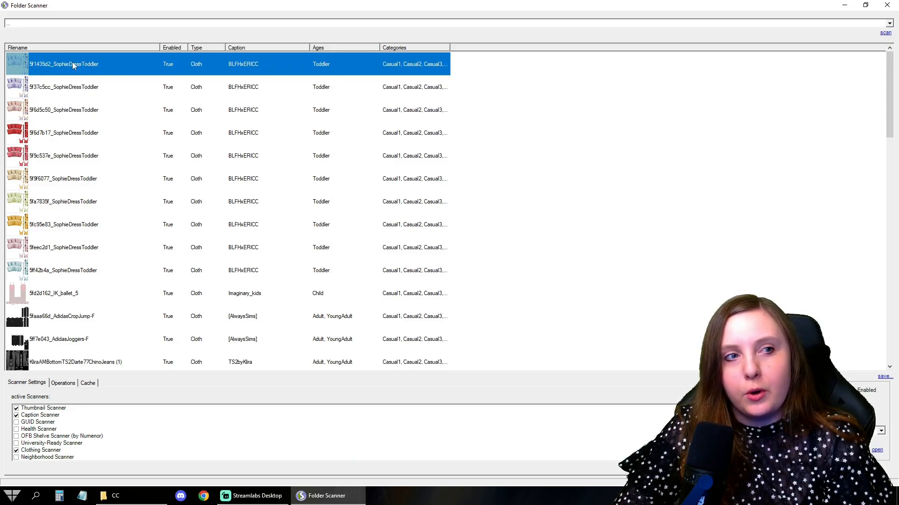
left_click(67, 90)
left_click(65, 114)
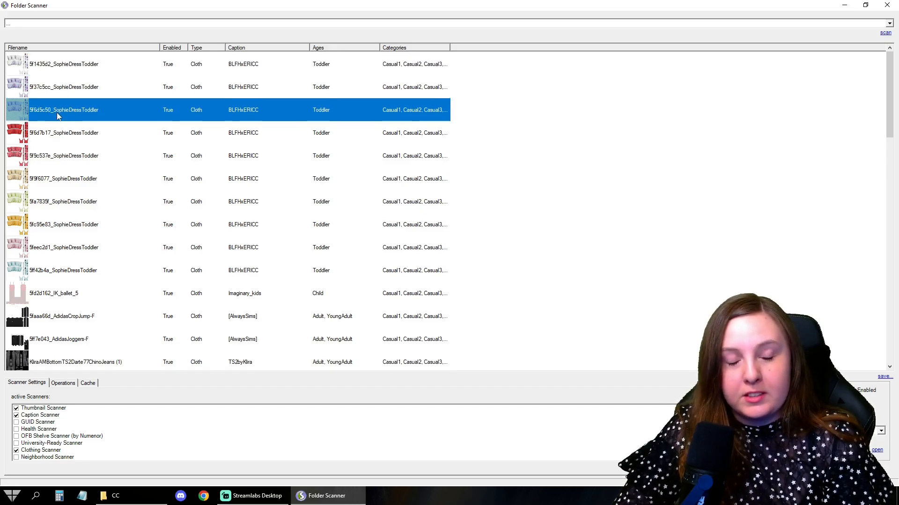
left_click(64, 67)
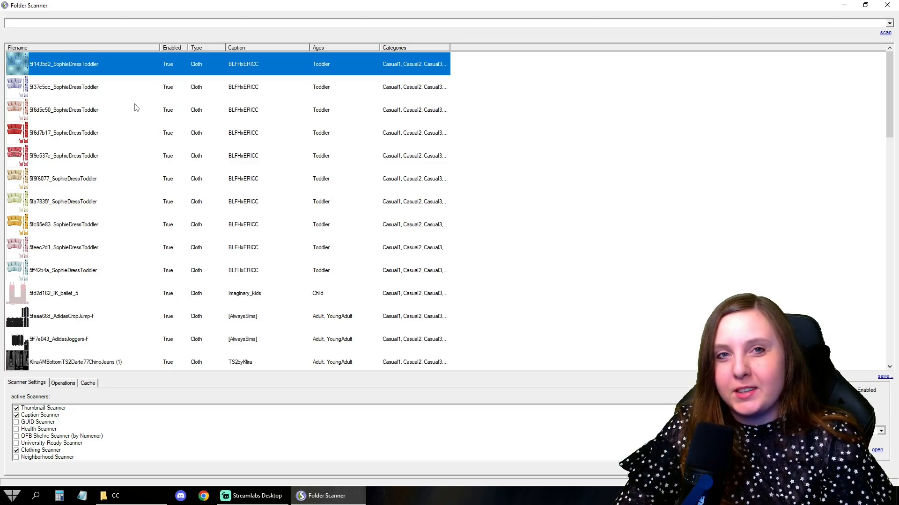
Step: Set the category of the child outfit 5fd2d162_IK_ballet_5 to Active instead of Everyday, and check the updated entry
left_click(91, 290)
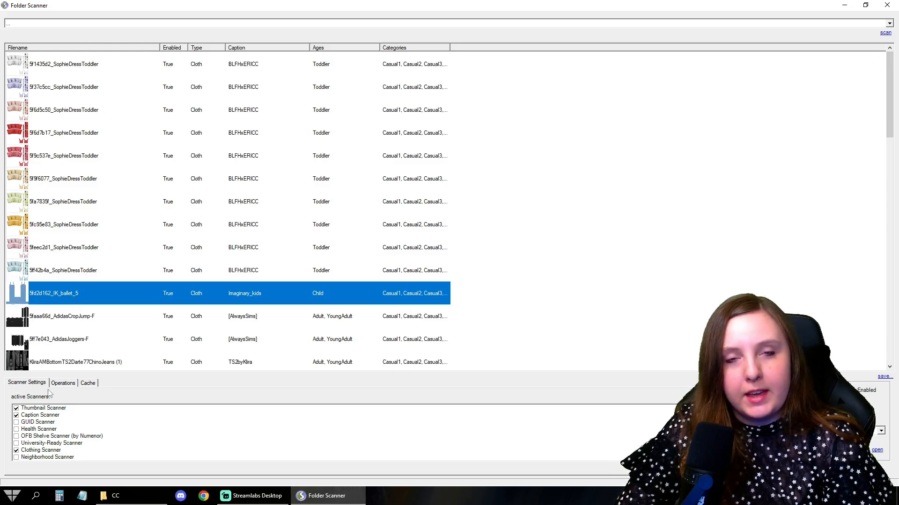
left_click(62, 385)
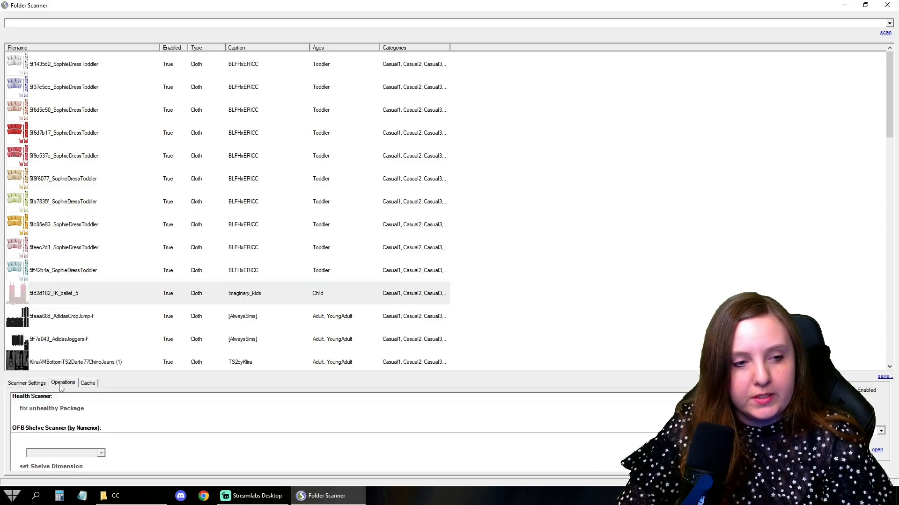
scroll(320, 431, "down", 1)
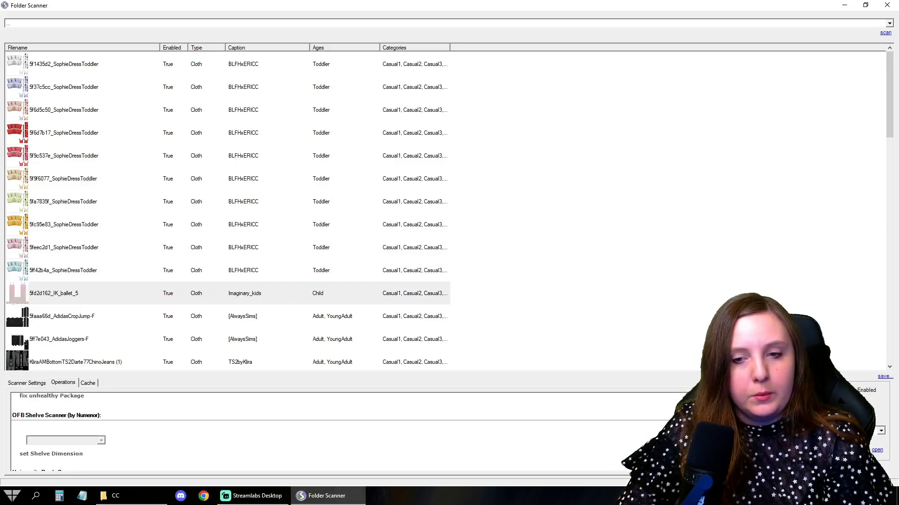
scroll(320, 431, "down", 10)
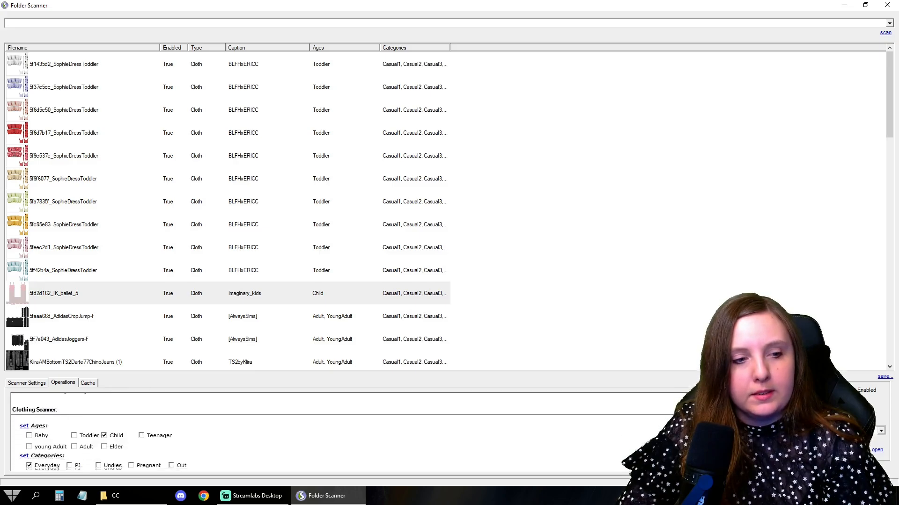
scroll(320, 431, "down", 1)
scroll(320, 431, "down", 1)
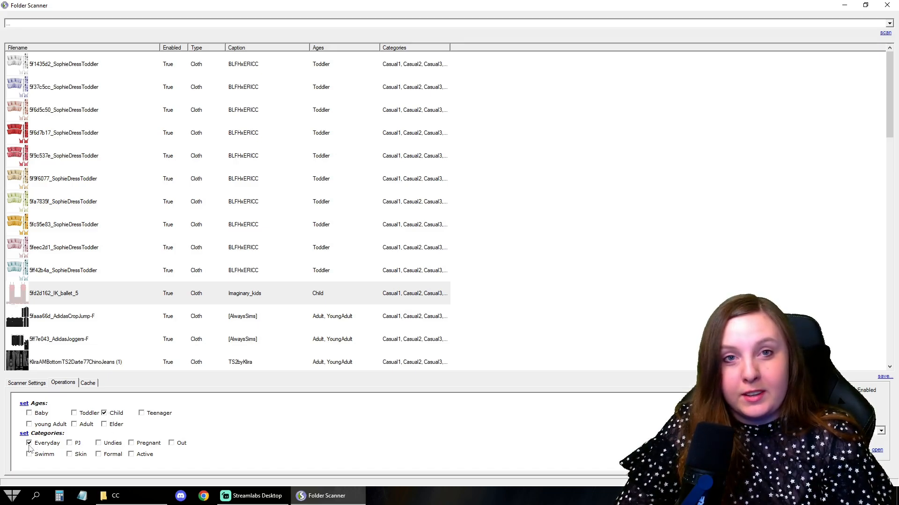
left_click(132, 455)
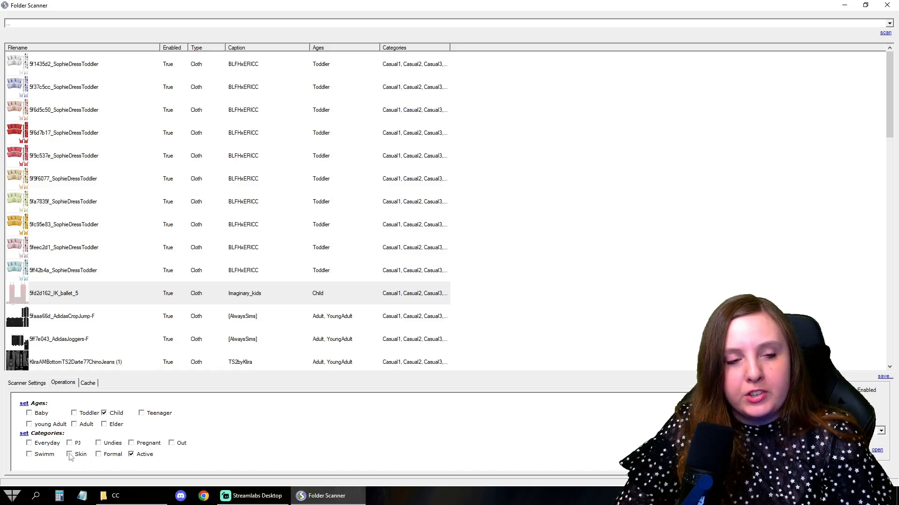
left_click(27, 441)
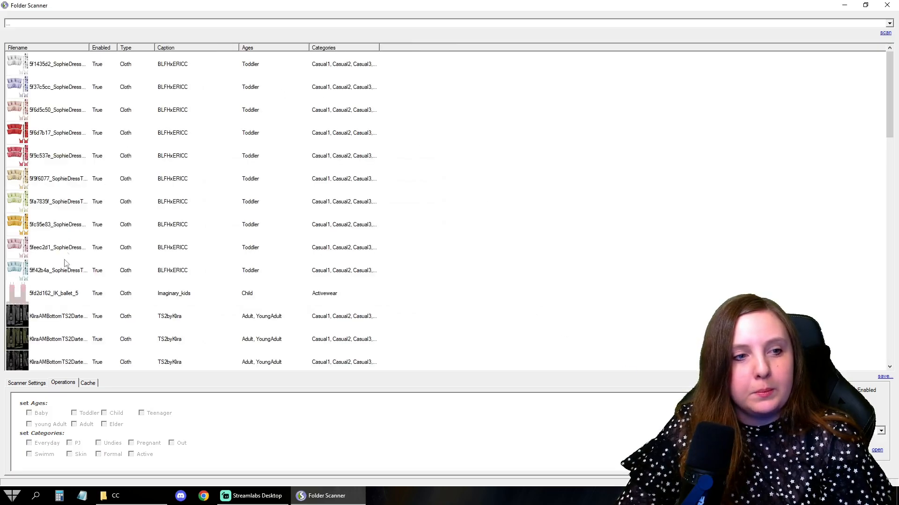
left_click(64, 293)
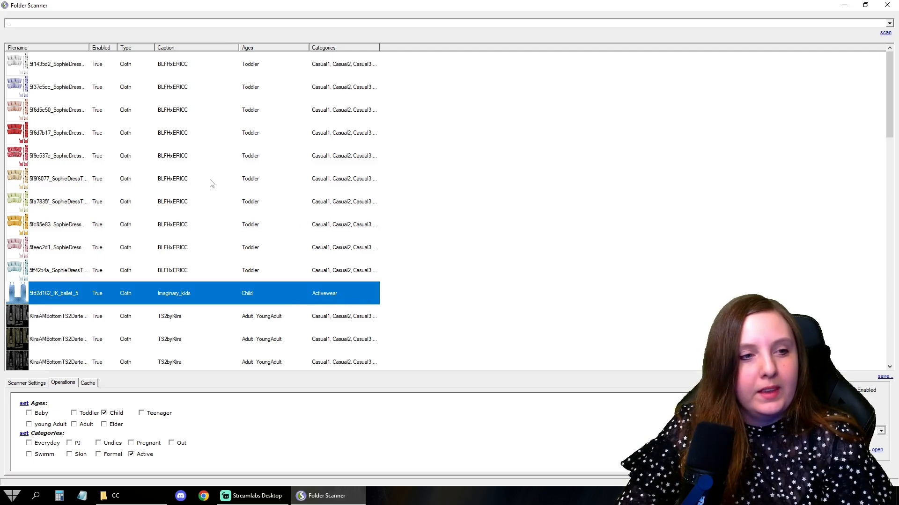
Step: Add the Elder age and the Out category to the first KliraAMBottomTS2Darte77ChinoJeans entry, and compare it with the entry below
scroll(209, 181, "down", 3)
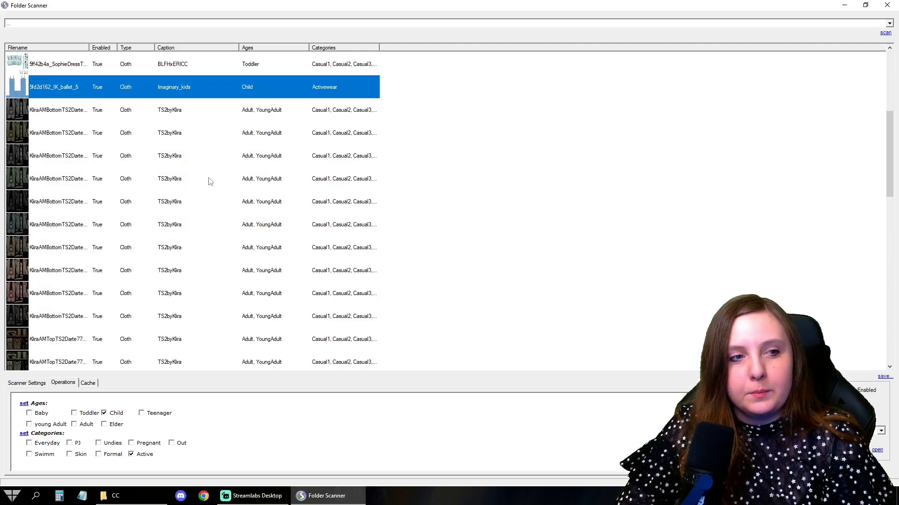
left_click(60, 111)
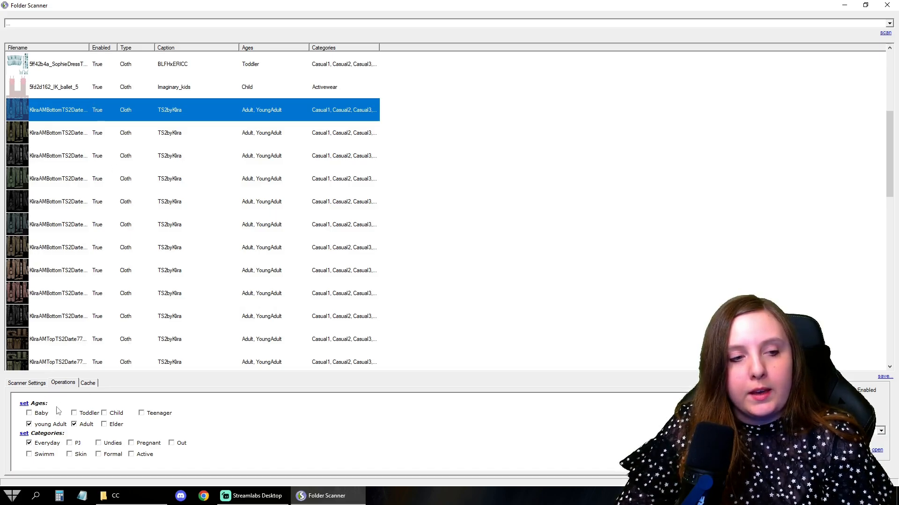
left_click(104, 424)
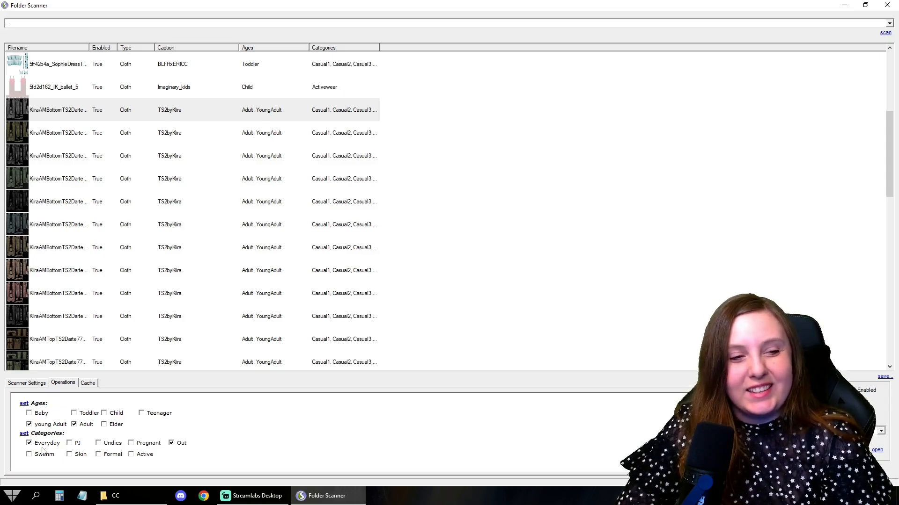
left_click(24, 434)
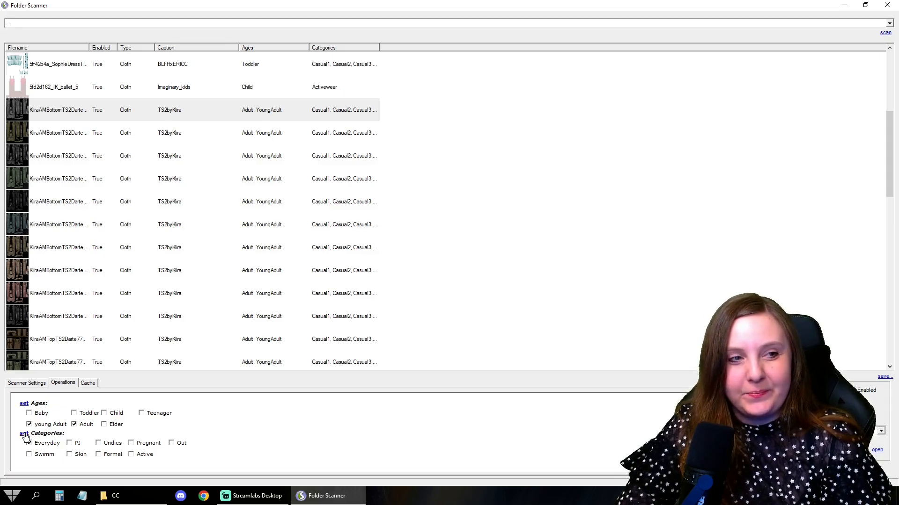
left_click(70, 135)
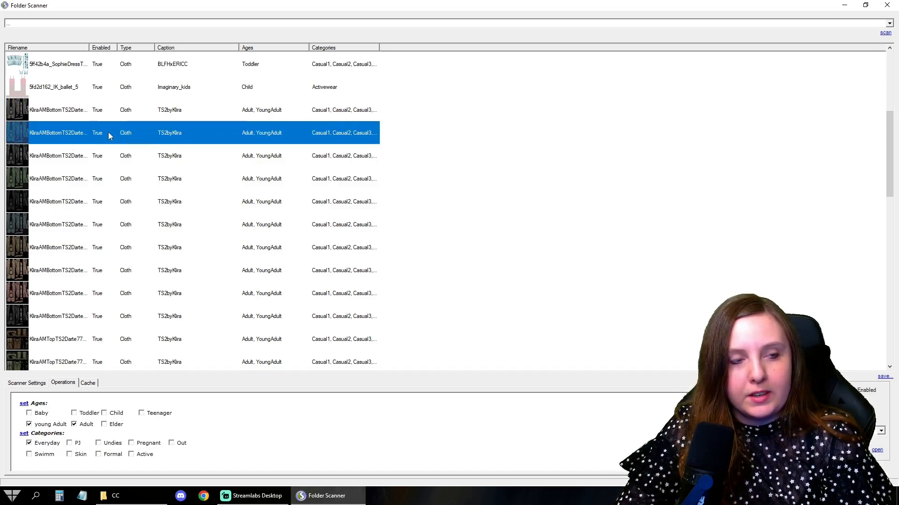
left_click(72, 110)
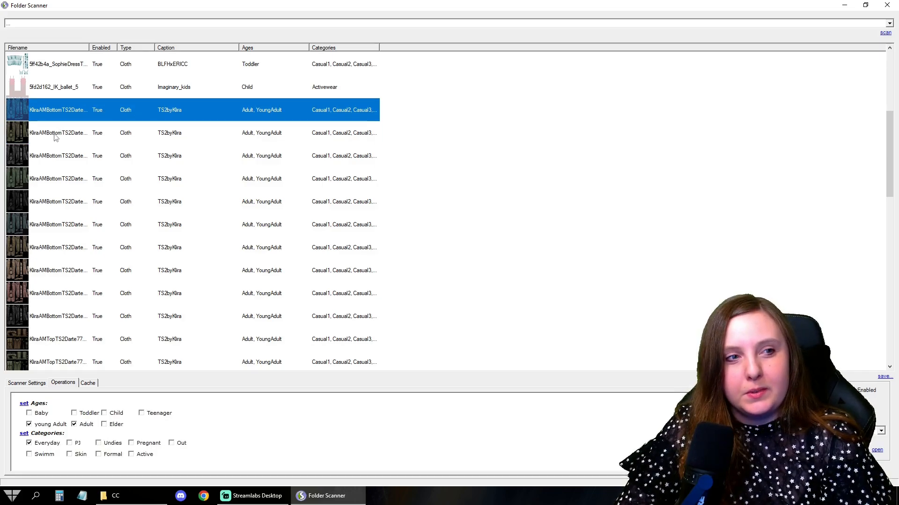
left_click(66, 133)
left_click(75, 112)
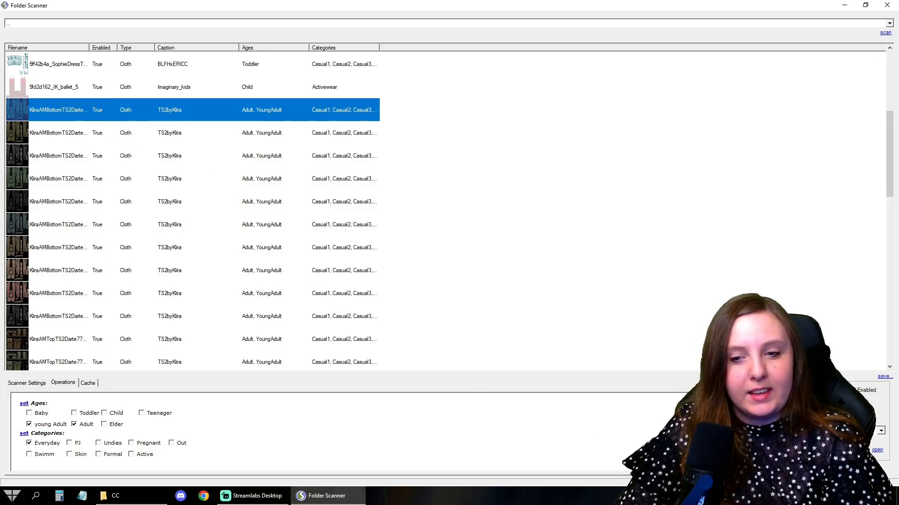
Step: Rescan the folder and check the updated ages and categories of KliraAMBottomTS2Darte77ChinoJeans (1)
left_click(856, 450)
scroll(181, 244, "down", 1)
left_click(181, 244)
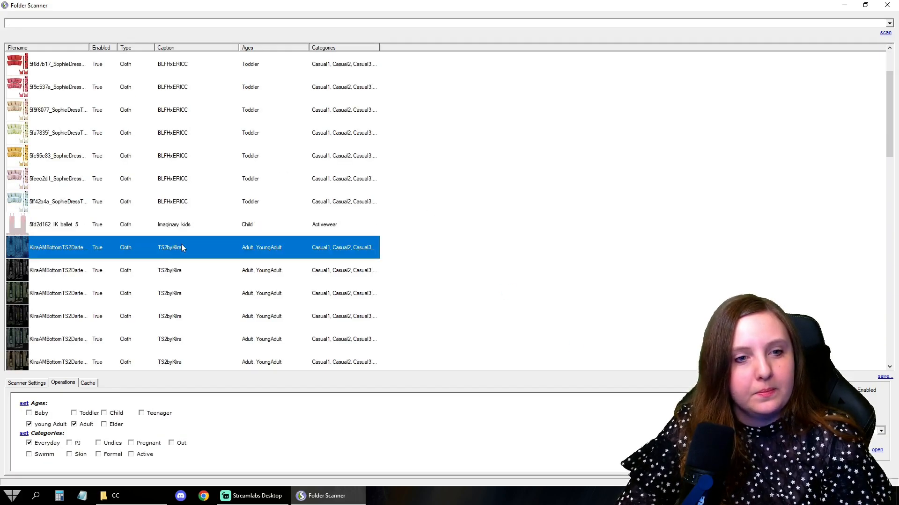
scroll(181, 243, "down", 1)
left_click(147, 200)
scroll(150, 220, "down", 6)
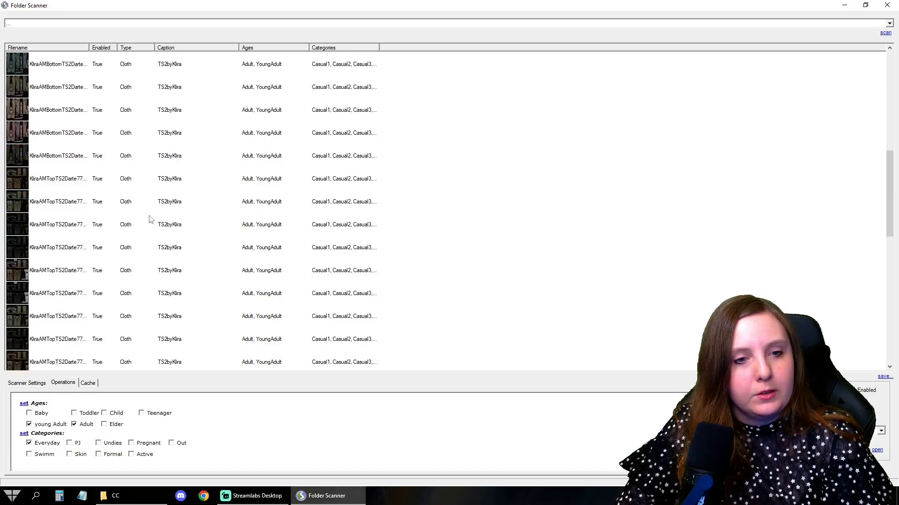
scroll(150, 220, "up", 2)
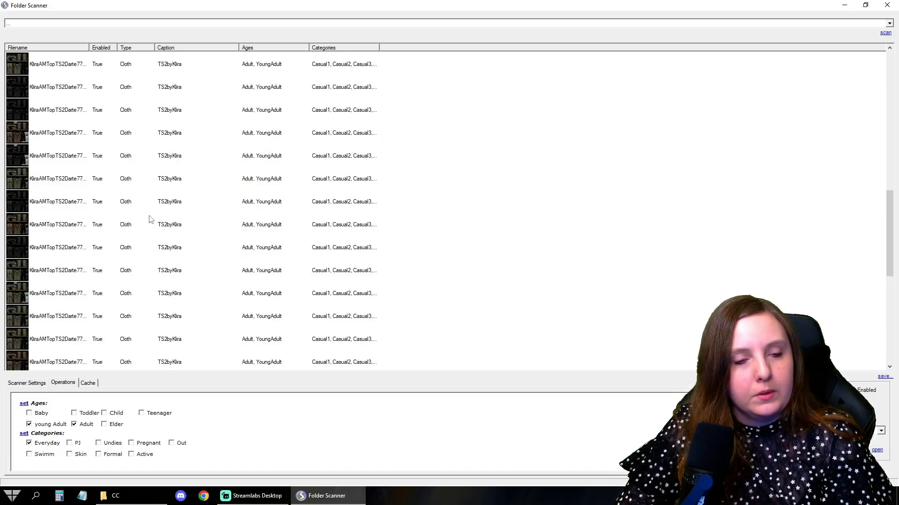
scroll(150, 220, "down", 4)
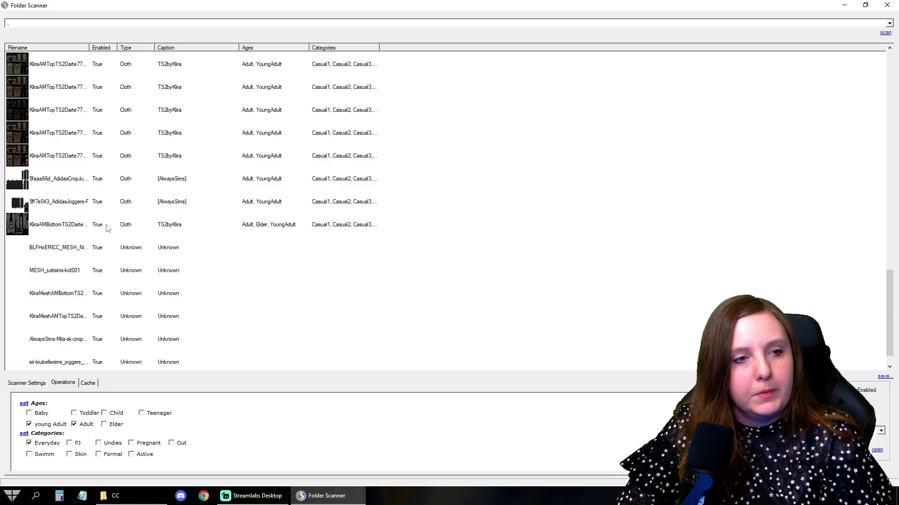
left_click(82, 228)
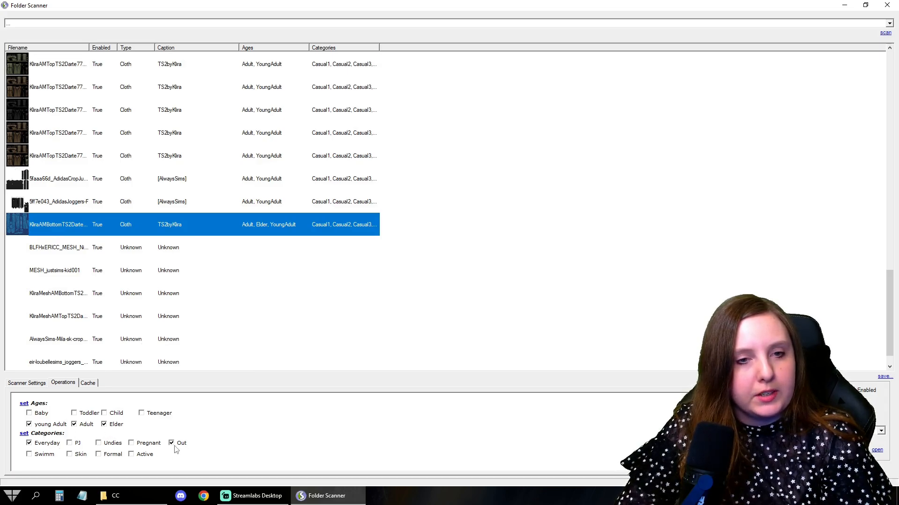
Step: Widen the Filename column, add the Elder age to KliraAMTopTS2Darte77DoubleBreastedLongCoatTurtleneck SweaterV1 (1), and set its category to Out only
scroll(250, 295, "up", 6)
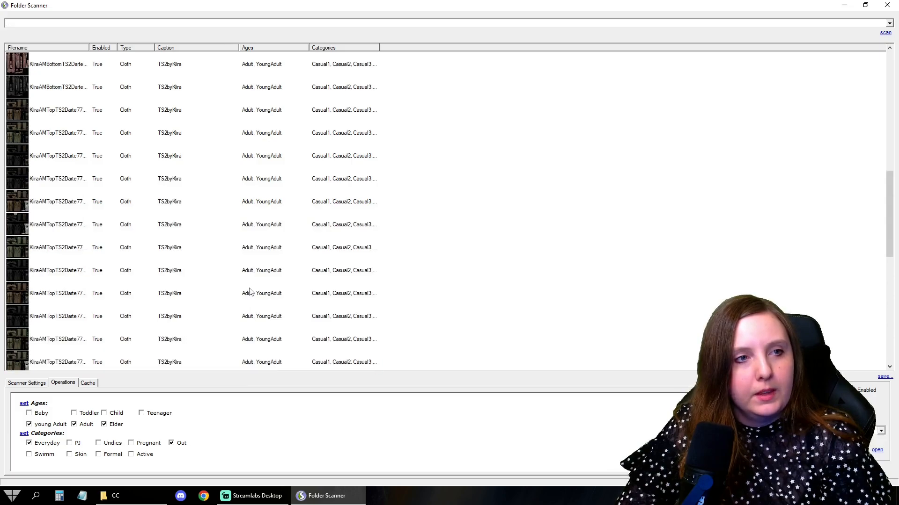
scroll(141, 244, "down", 4)
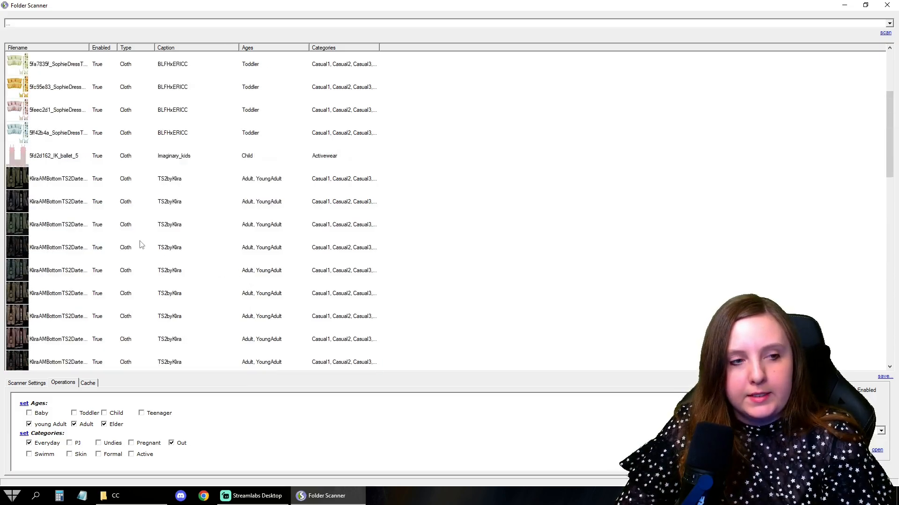
double_click(89, 47)
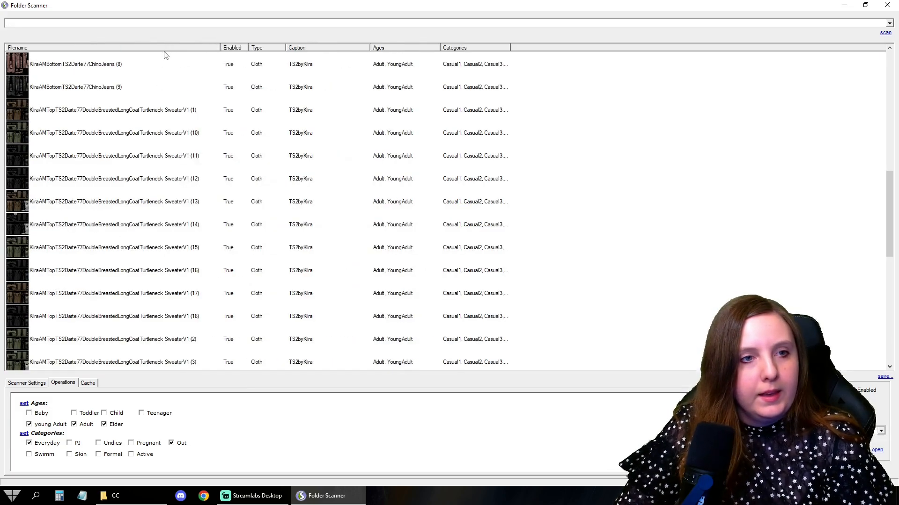
left_click(143, 114)
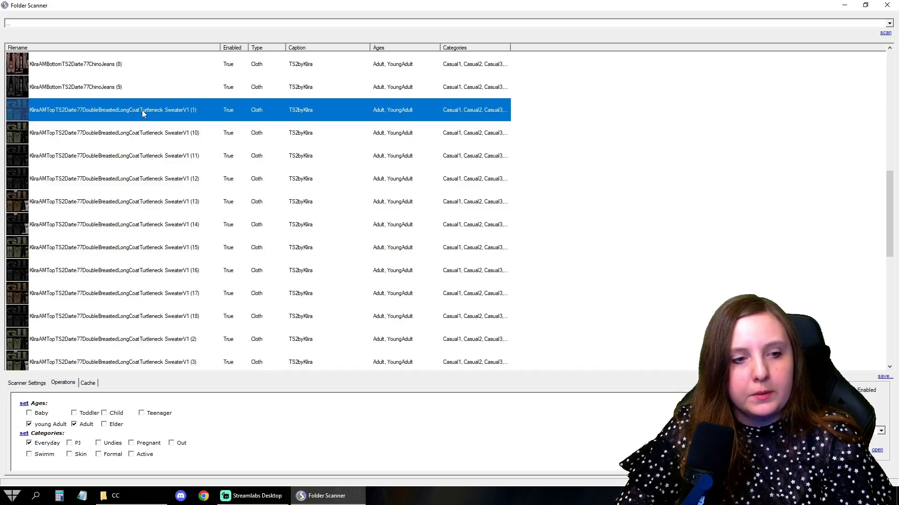
left_click(106, 424)
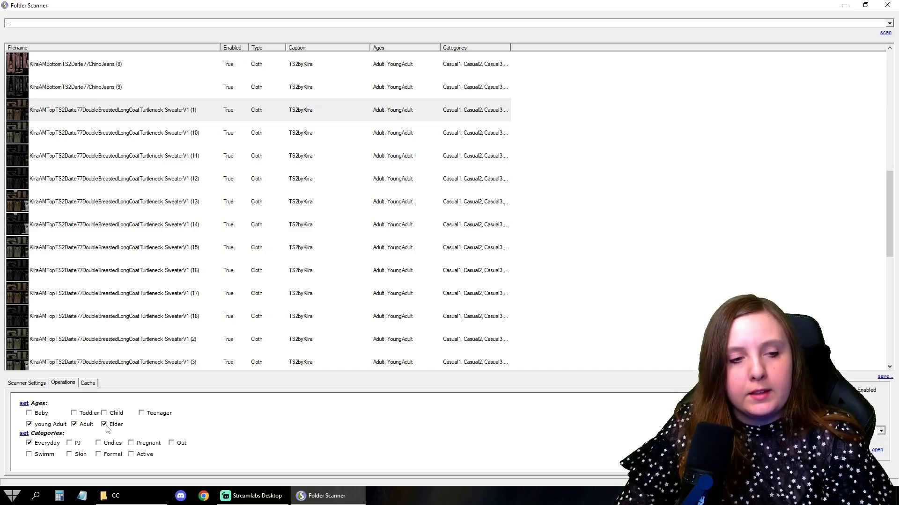
left_click(24, 405)
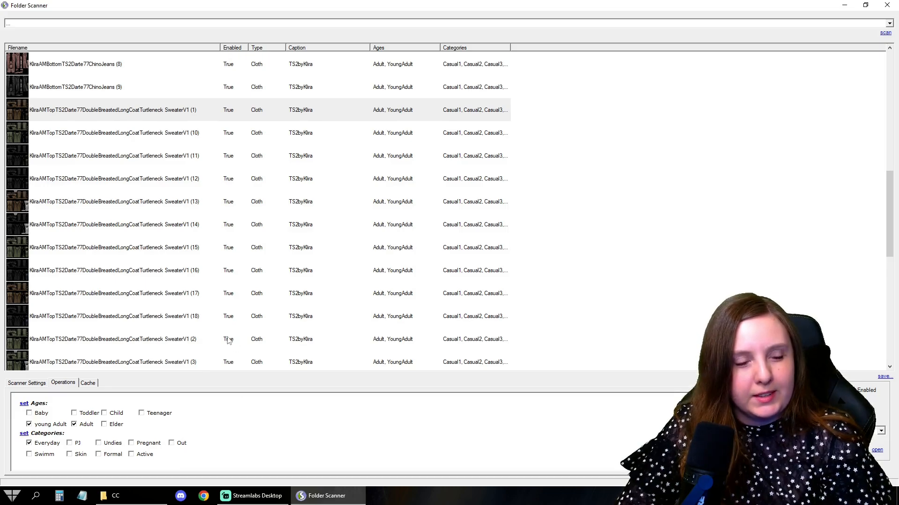
Step: Add the Elder age and the Active category to 5faaa66d_AdidasCropJump-F, keeping Everyday
scroll(158, 167, "down", 4)
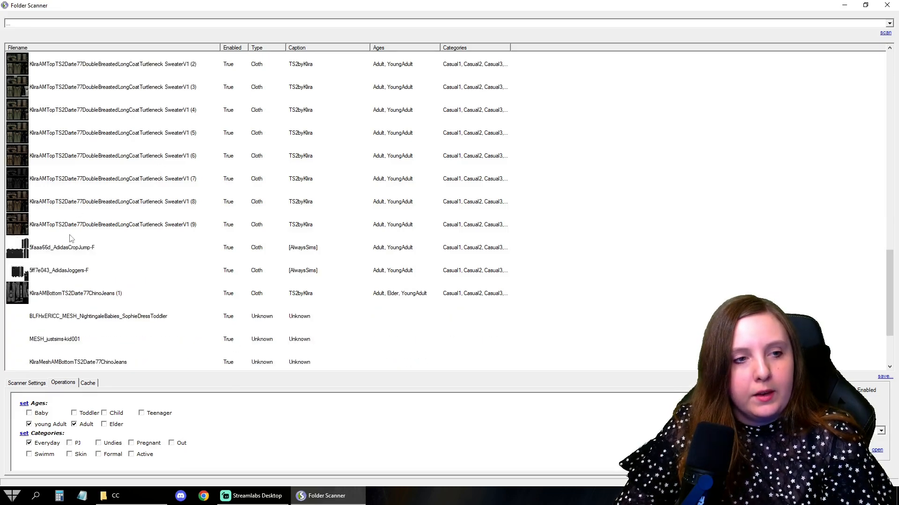
left_click(68, 247)
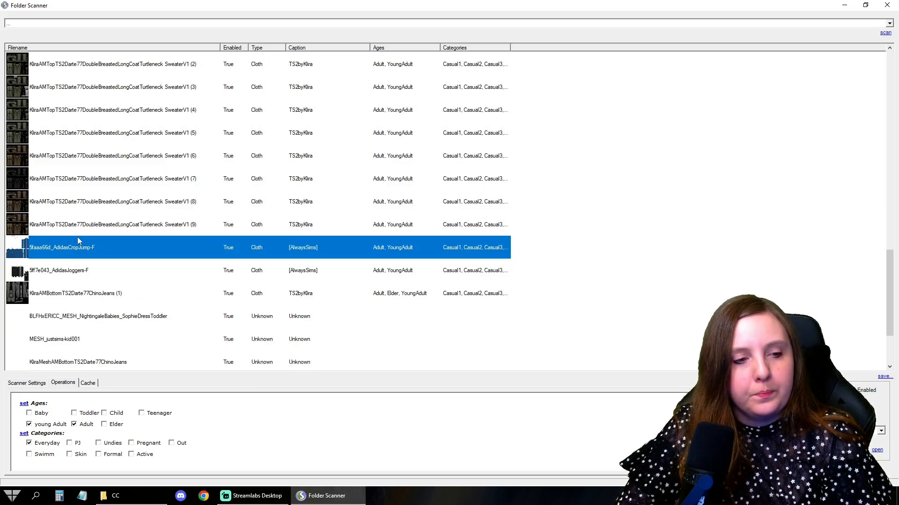
left_click(104, 425)
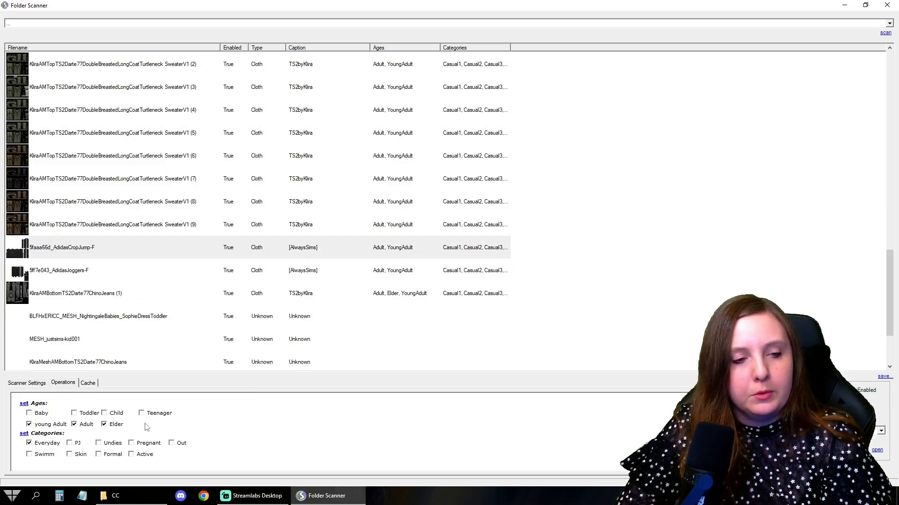
left_click(24, 406)
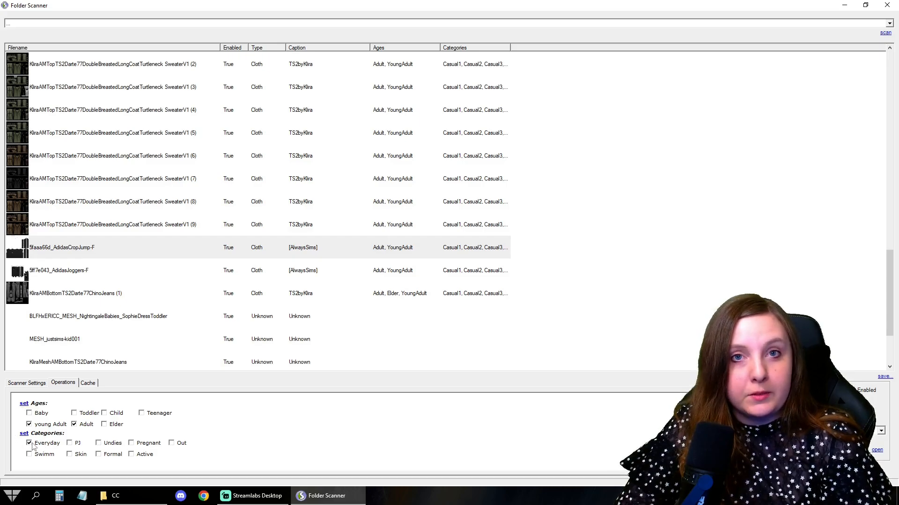
left_click(137, 454)
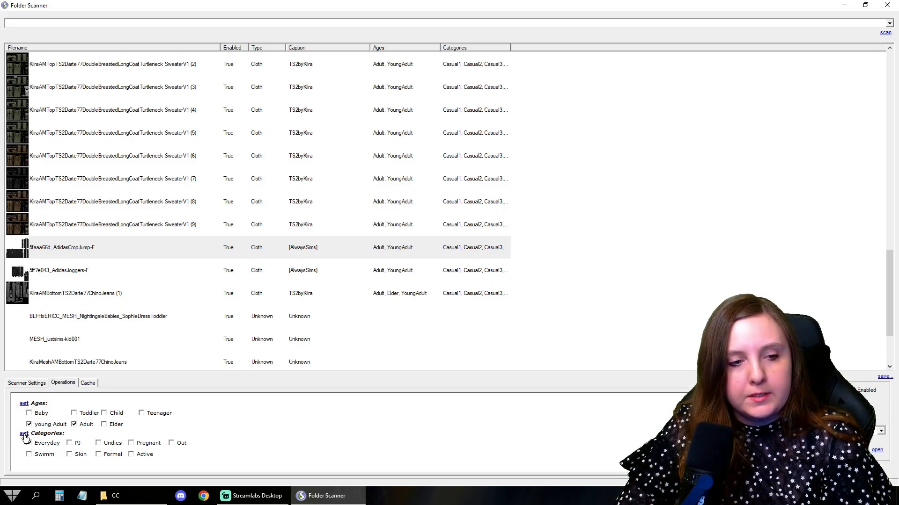
Step: Add the Elder age and the Active category to 5ff7e043_AdidasJoggers-F
left_click(55, 274)
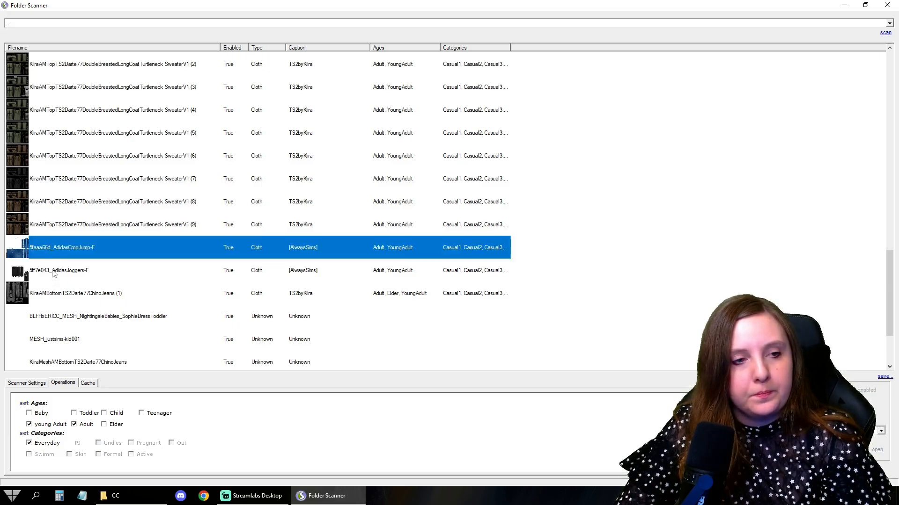
left_click(104, 424)
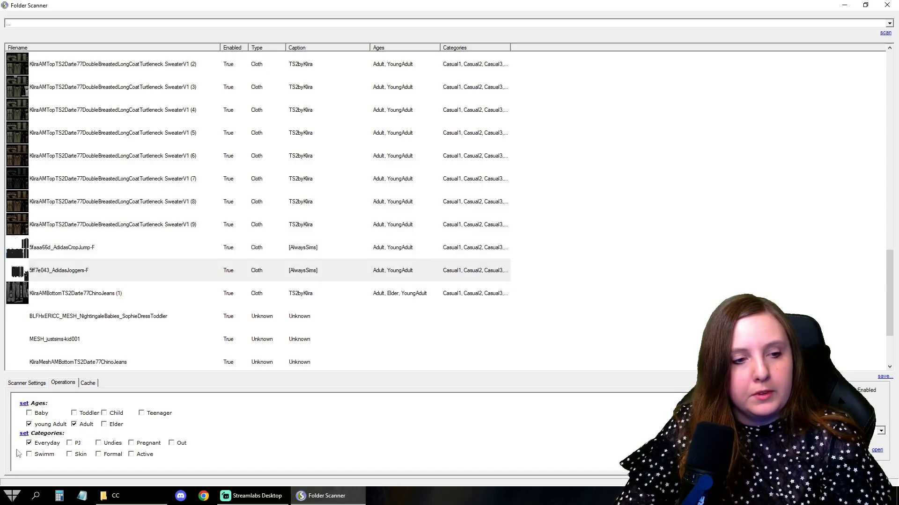
left_click(136, 456)
left_click(36, 444)
left_click(28, 441)
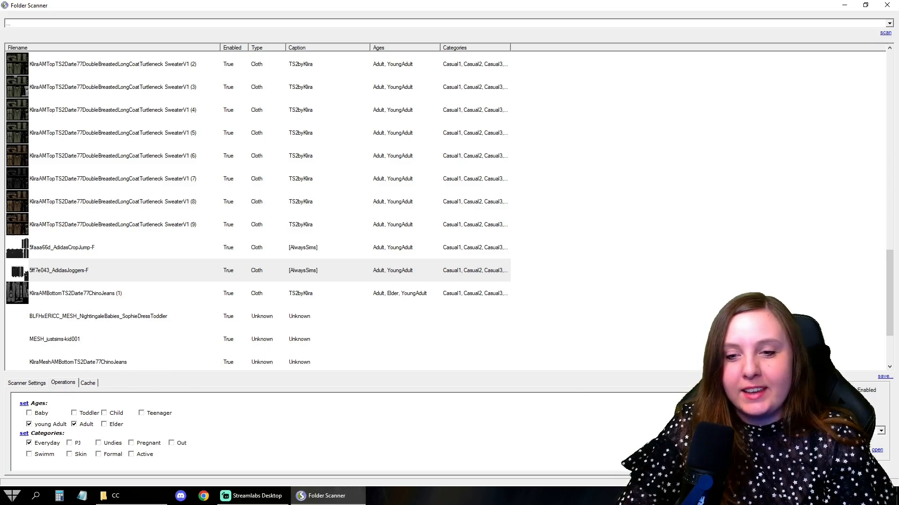
Step: Rescan the folder and check the ages and categories of the edited long coat, AdidasCropJump-F and AdidasJoggers-F entries
left_click(885, 33)
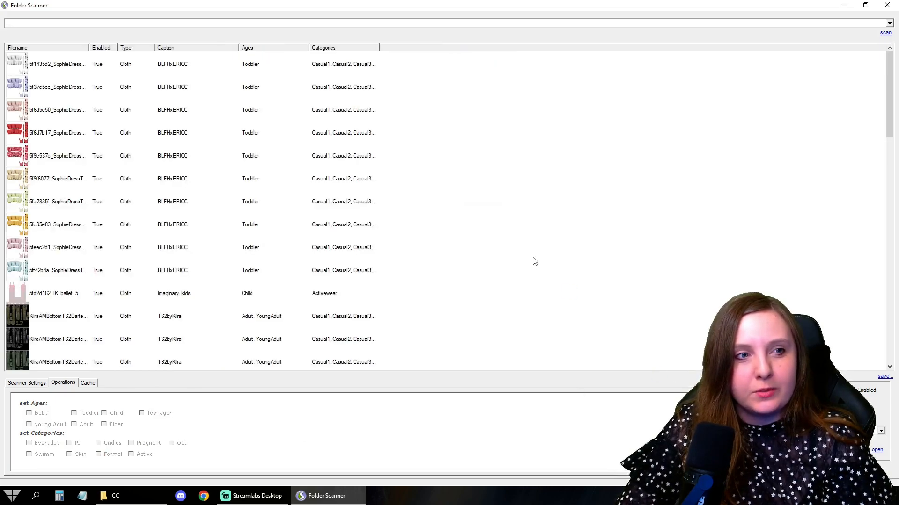
scroll(308, 91, "down", 5)
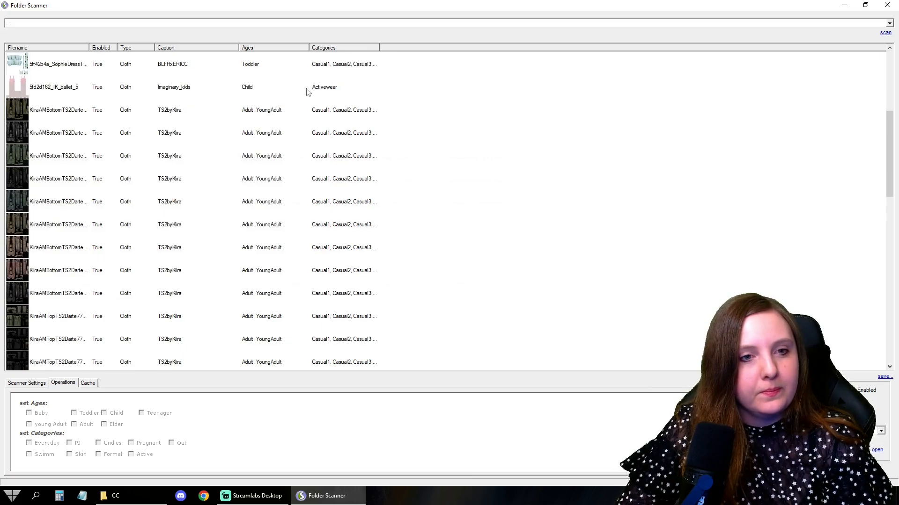
scroll(308, 91, "down", 5)
scroll(307, 92, "up", 1)
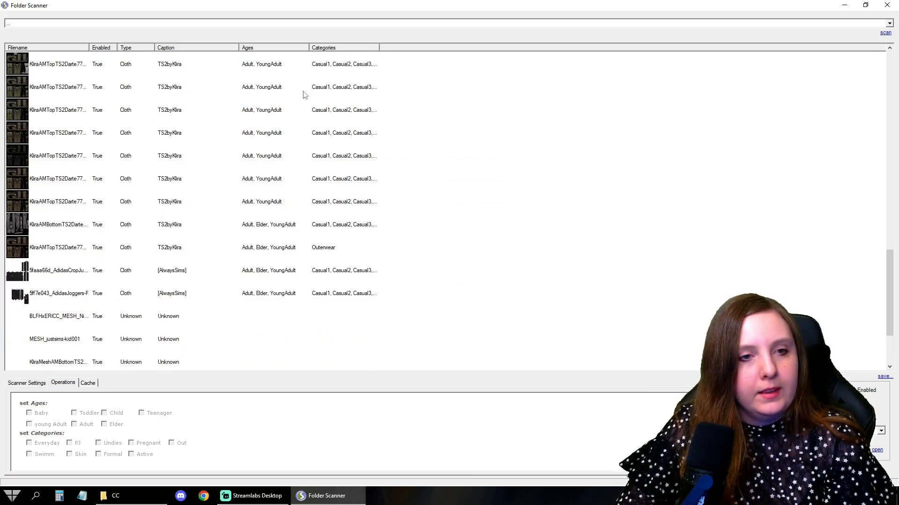
left_click(90, 253)
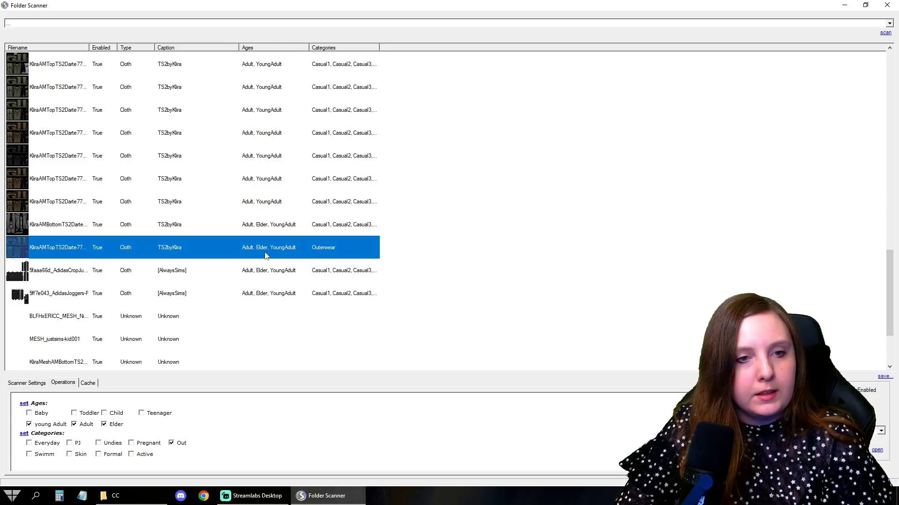
left_click(159, 269)
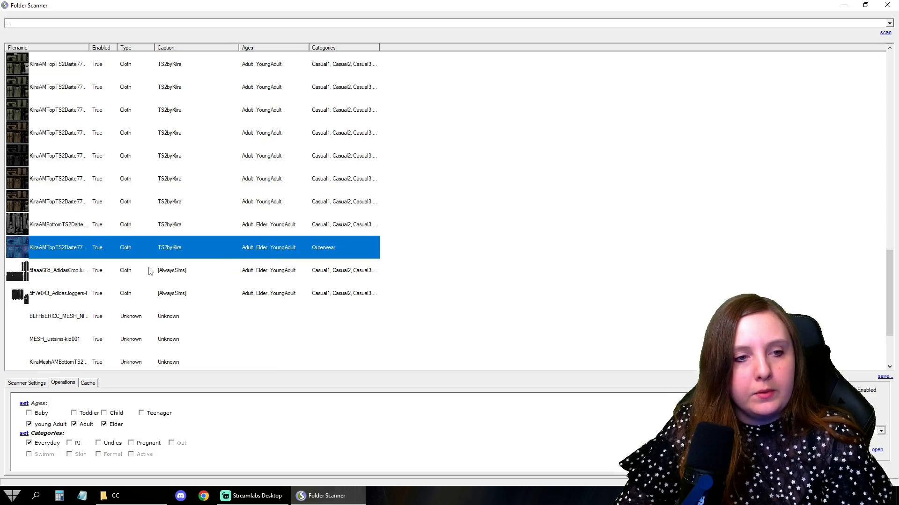
left_click(203, 292)
left_click(201, 280)
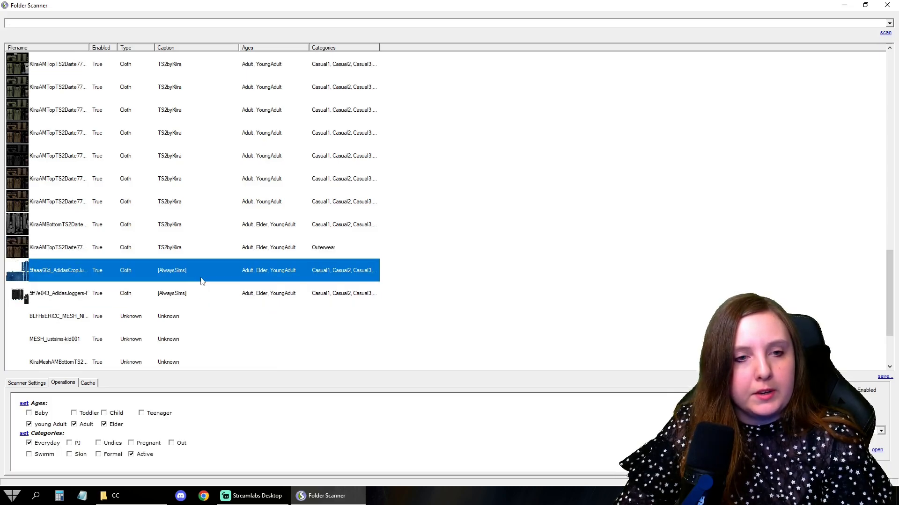
left_click(197, 285)
left_click(195, 276)
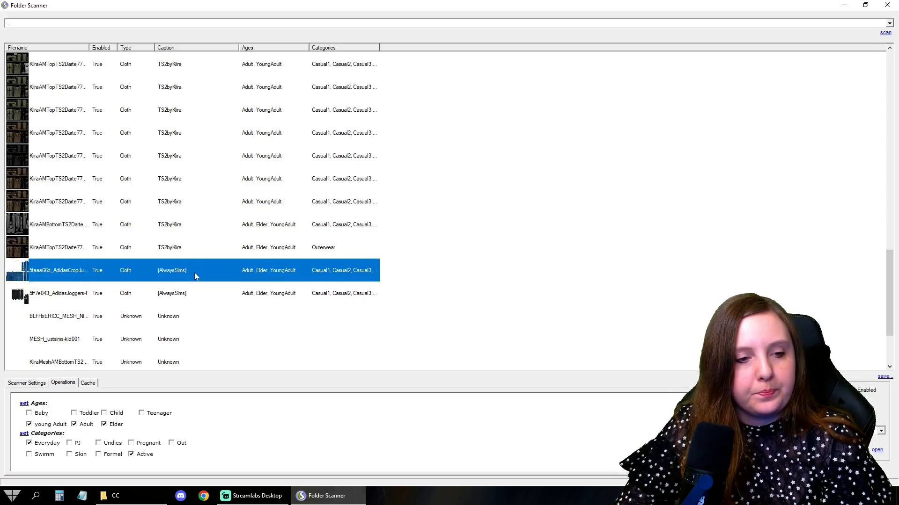
scroll(227, 287, "up", 10)
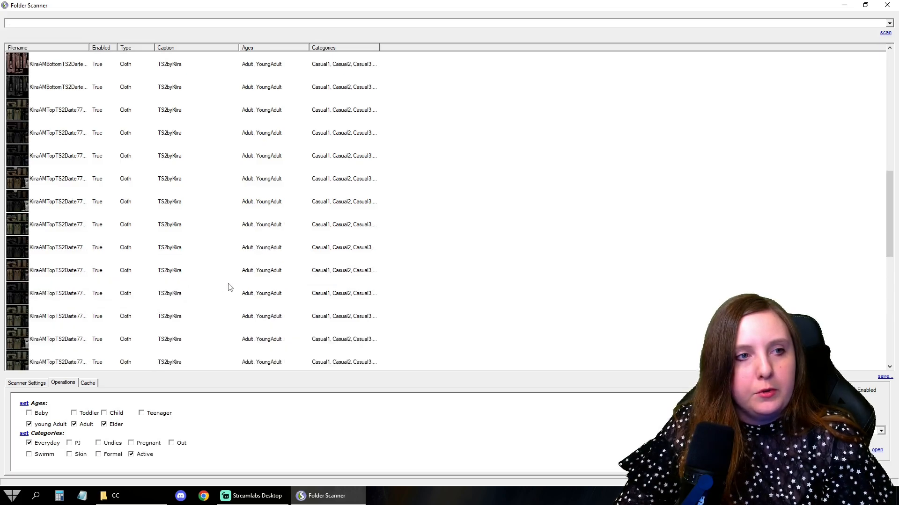
scroll(229, 287, "up", 2)
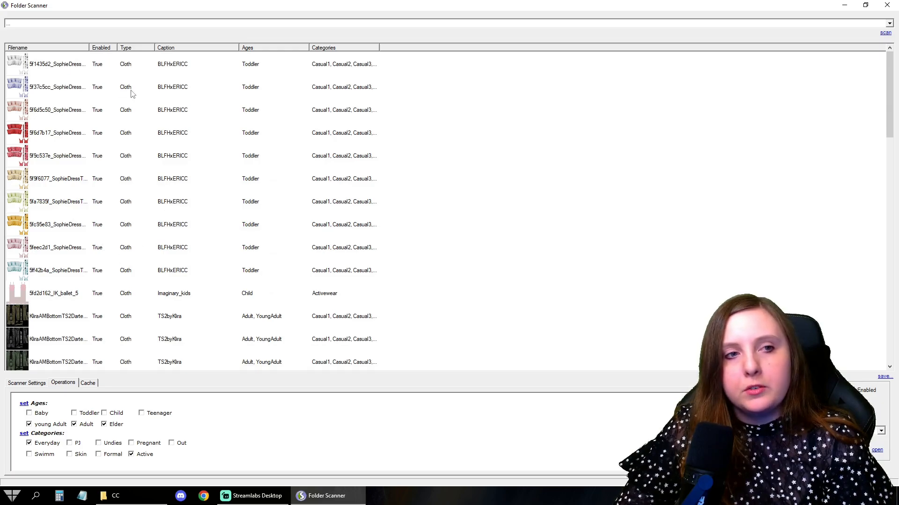
Step: Inspect the age and category settings of the first four SophieDress entries in the scan list
left_click(88, 66)
left_click(89, 89)
left_click(86, 112)
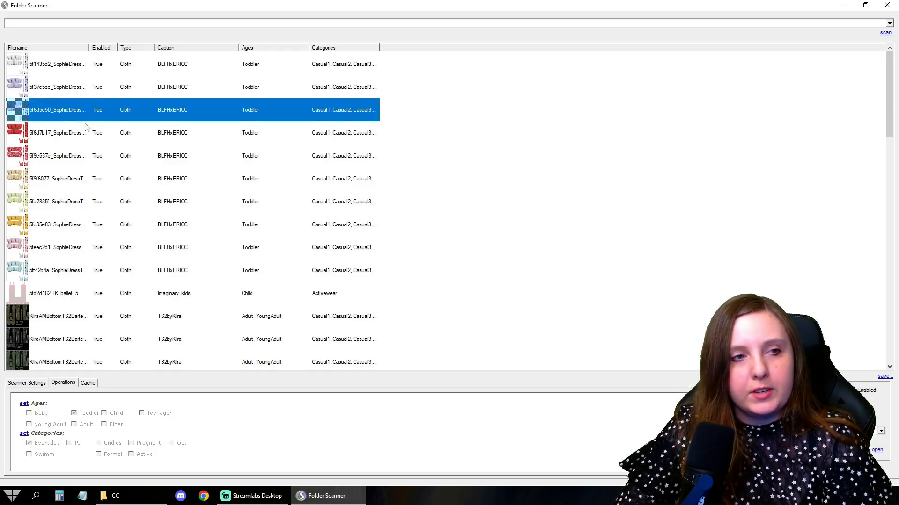
left_click(85, 127)
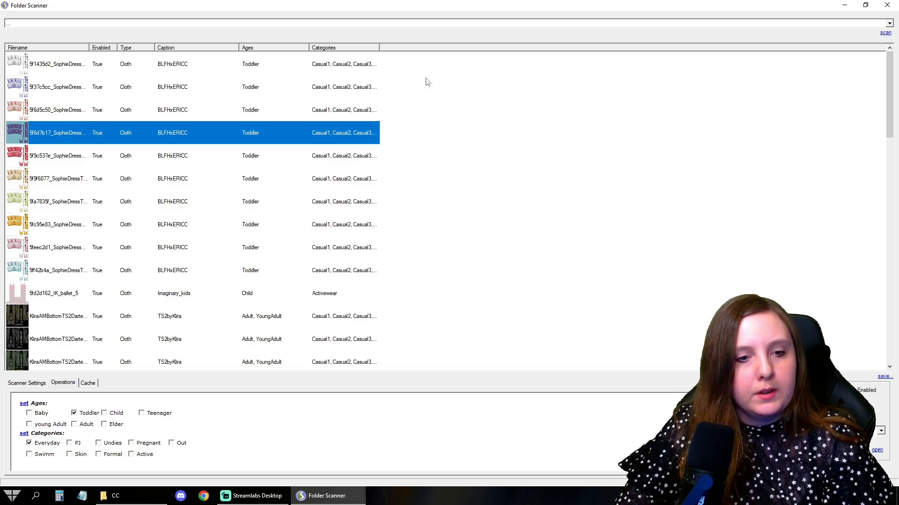
Step: Close the Folder Scanner, switch to File Explorer, open the BLFHxERICC 4t2 NightingaleBabies_SophieDressToddler folder and widen its name column
left_click(885, 7)
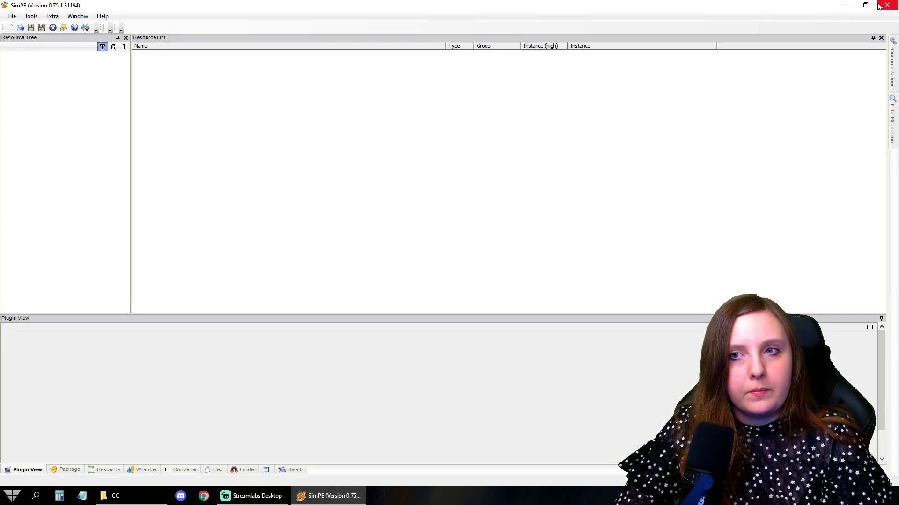
left_click(842, 8)
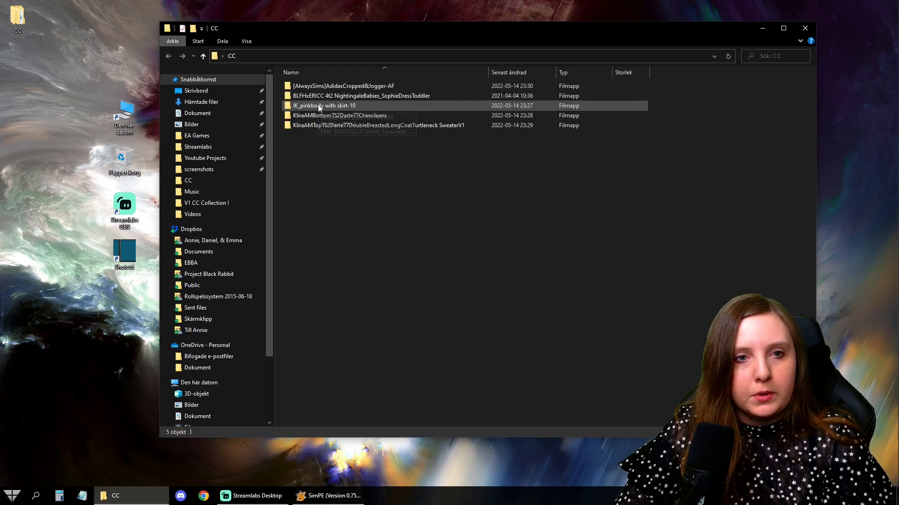
double_click(327, 95)
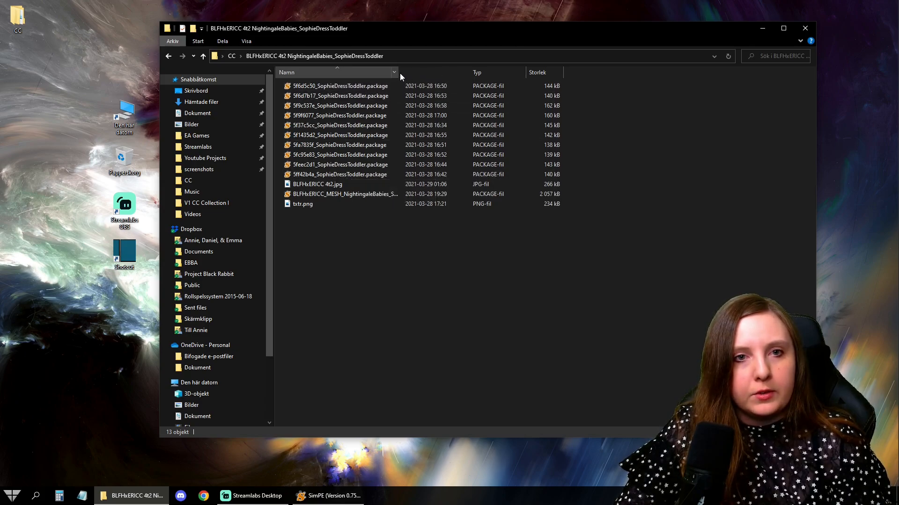
left_click_drag(399, 73, 511, 73)
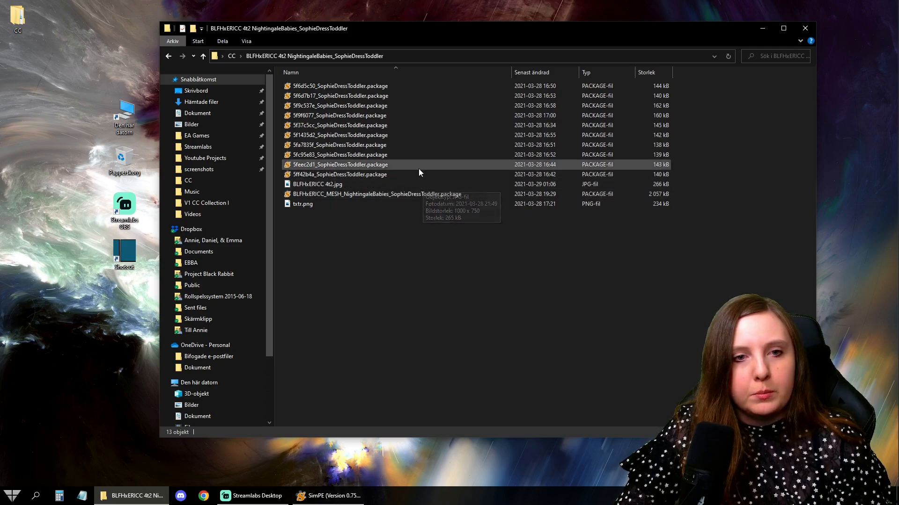
Step: Delete the recolour packages from 5f6d7b17_SophieDressToddler through 5ff42b4a_SophieDressToddler, keeping 5f6d5c50_SophieDressToddler.package and the mesh
left_click(365, 96)
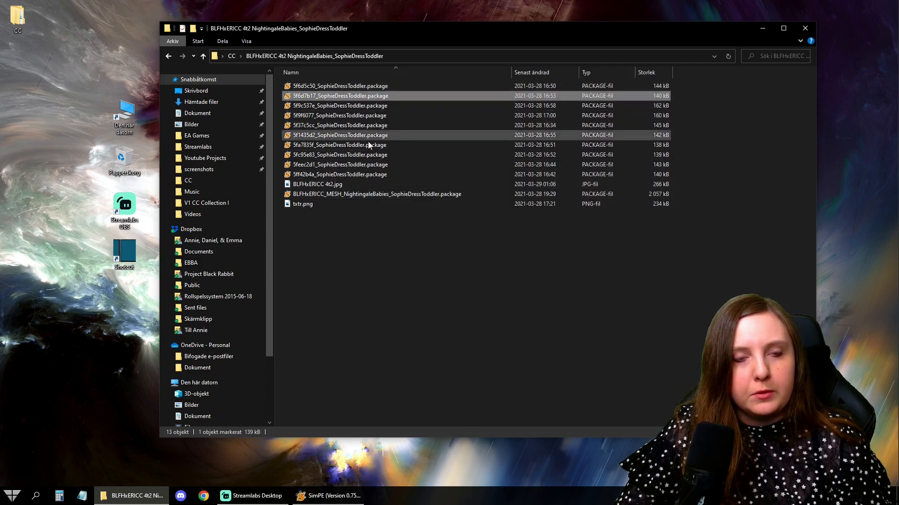
left_click(372, 174, "shift")
key("Delete")
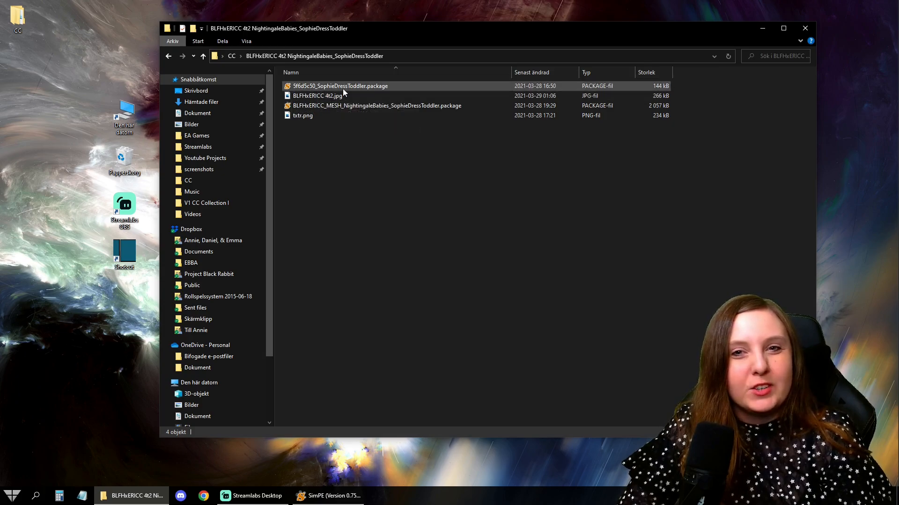
Step: Open 5f6d5c50_SophieDressToddler.package in SimPE and display its CASIE_pubodydiaper_white Property Set
double_click(328, 88)
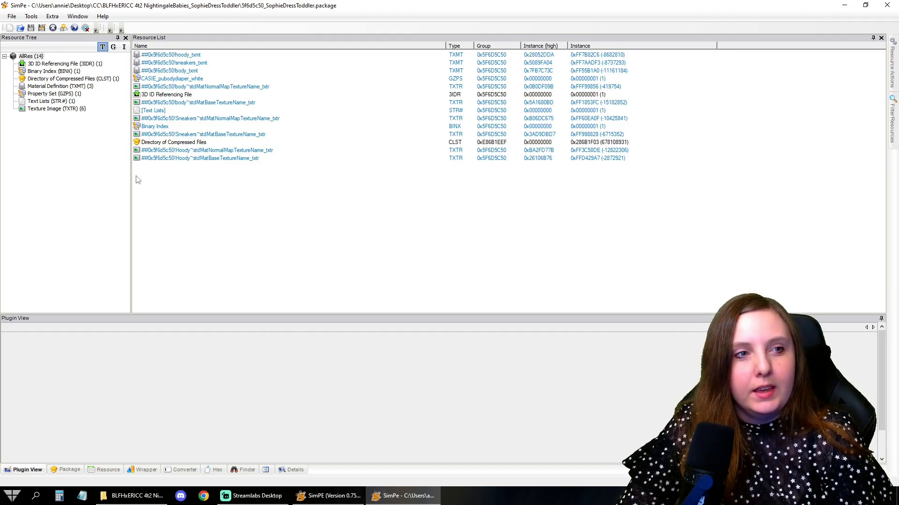
left_click(52, 95)
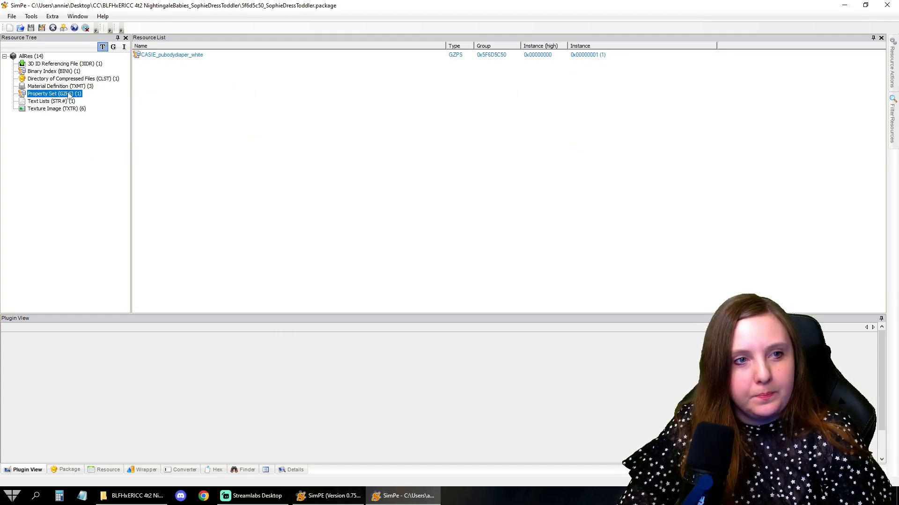
left_click(161, 55)
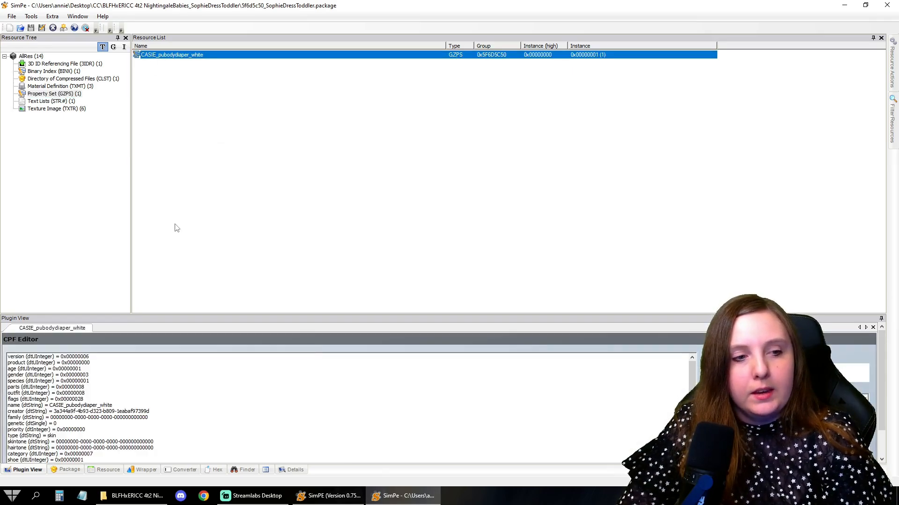
Step: Set the Property Set's gender value to 0x00000001, commit the change and save the package
left_click(40, 380)
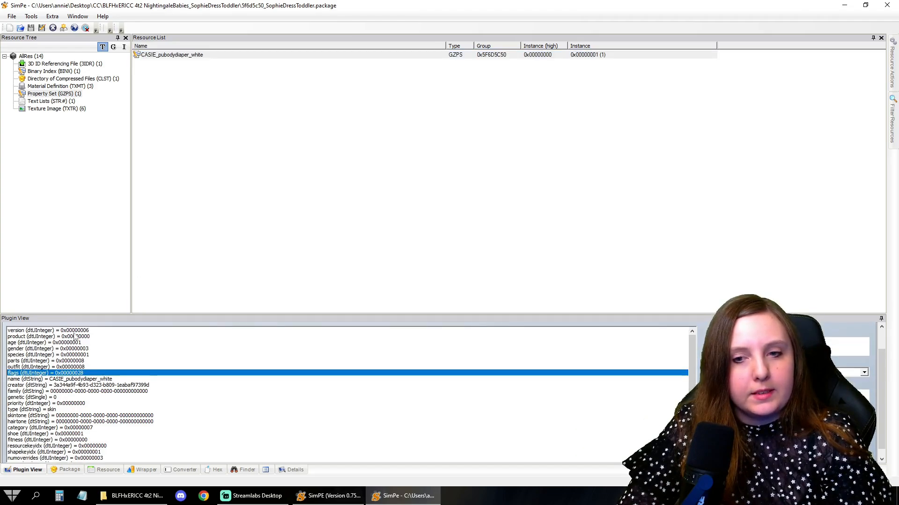
left_click(23, 349)
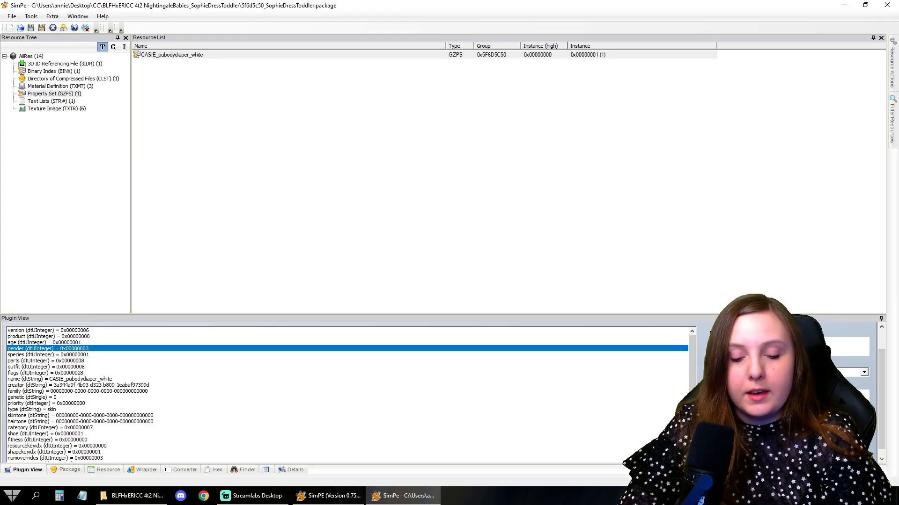
type("1")
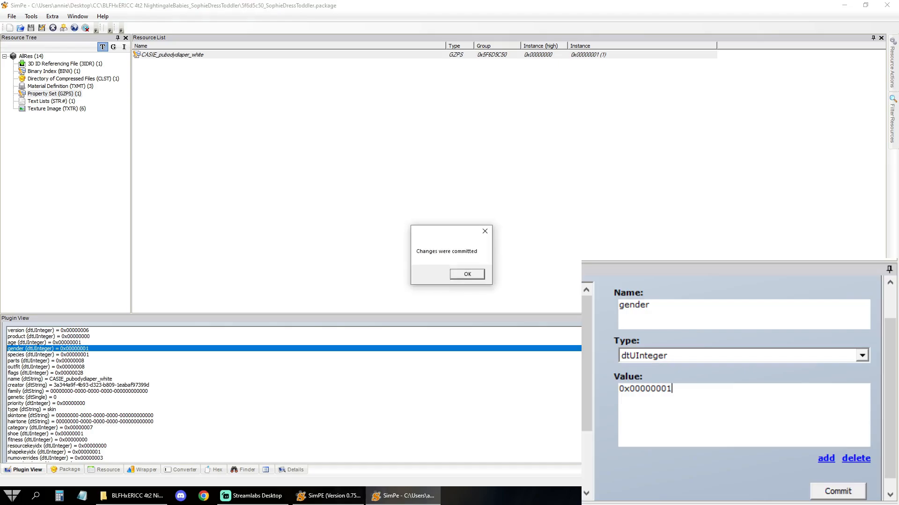
left_click(476, 278)
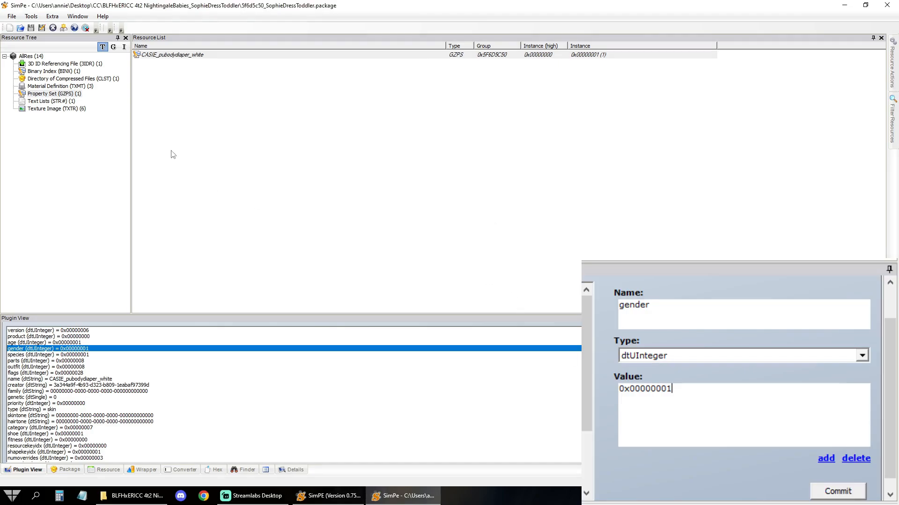
left_click(31, 28)
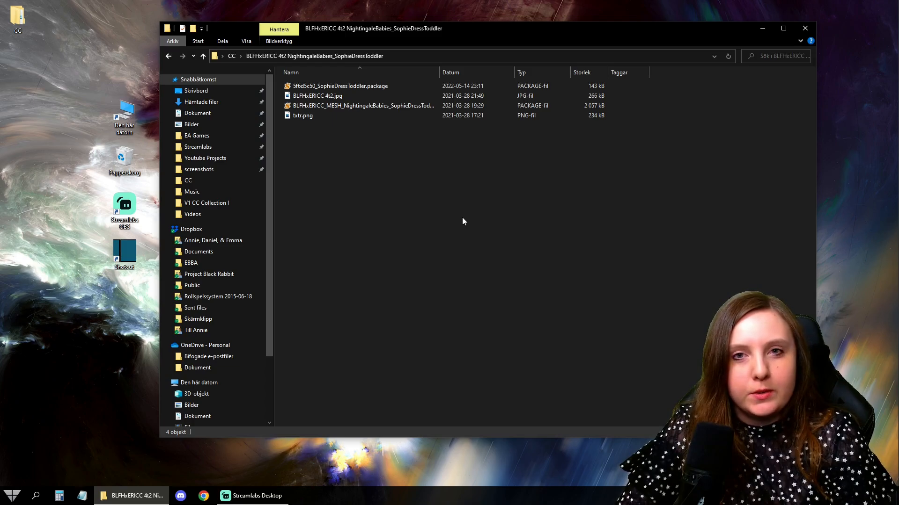
Step: Close the dress folder window, cut the CC folder from the desktop and open the EA Games folder
left_click(804, 28)
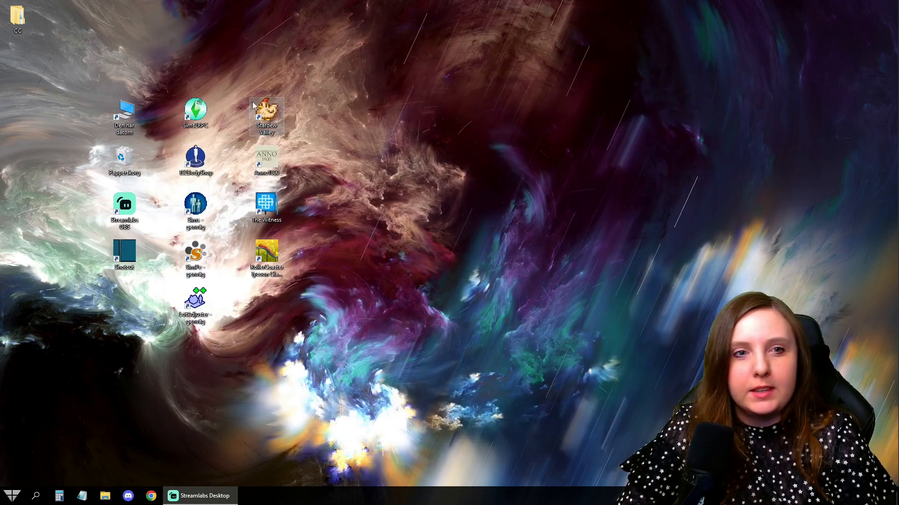
left_click(19, 20)
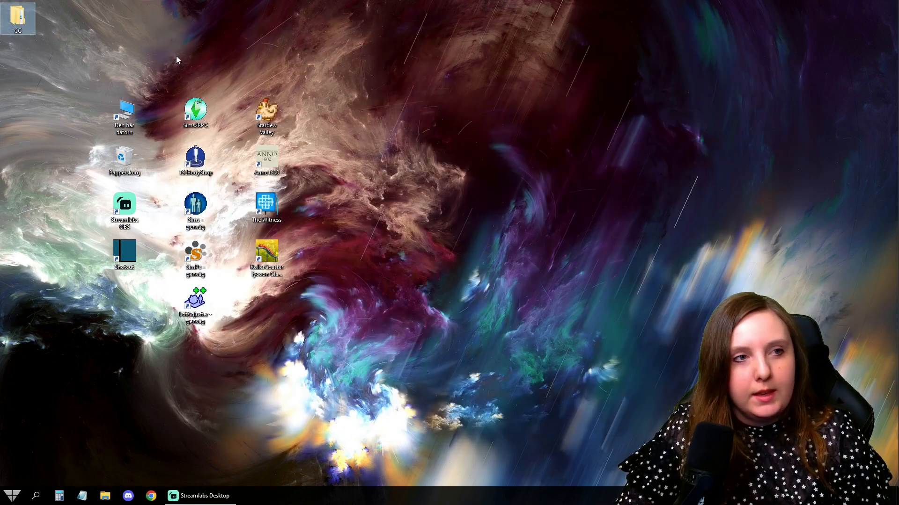
key("ctrl+x")
right_click(109, 498)
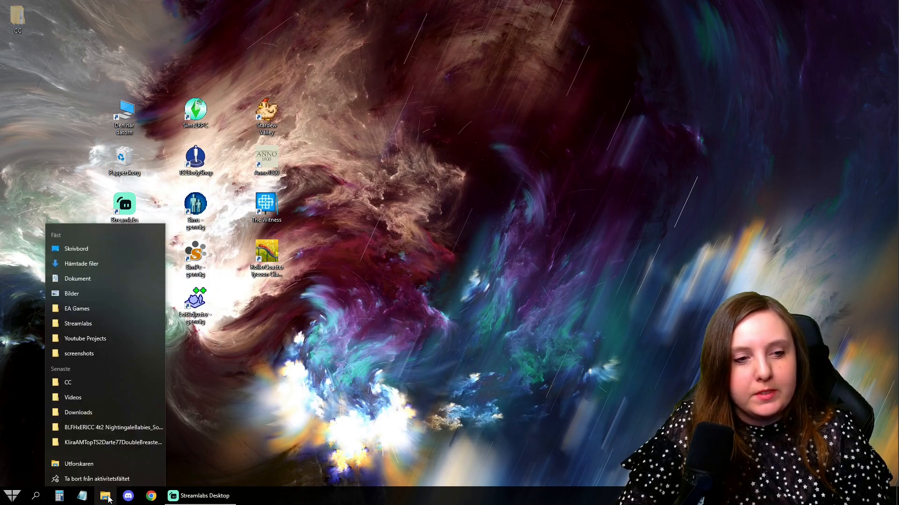
left_click(74, 308)
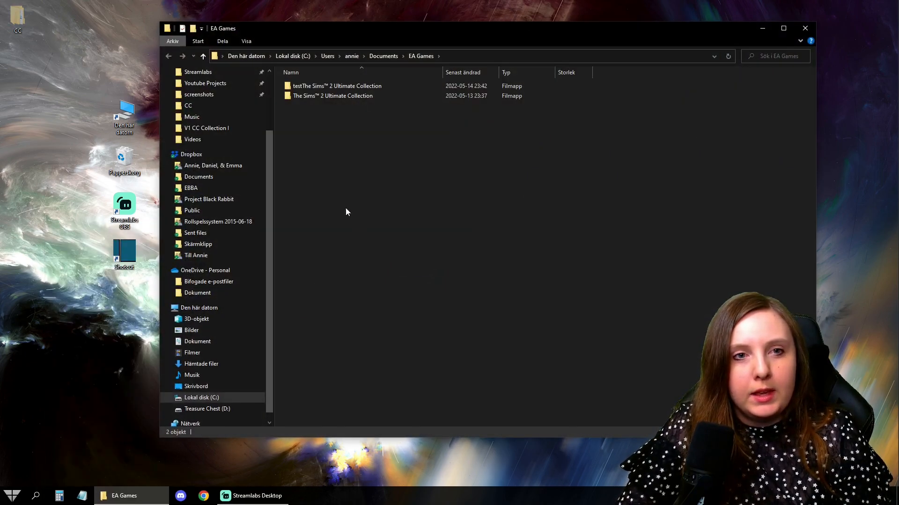
Step: Rename The Sims™ 2 Ultimate Collection folder to mainThe Sims™ 2 Ultimate Collection
left_click(302, 95)
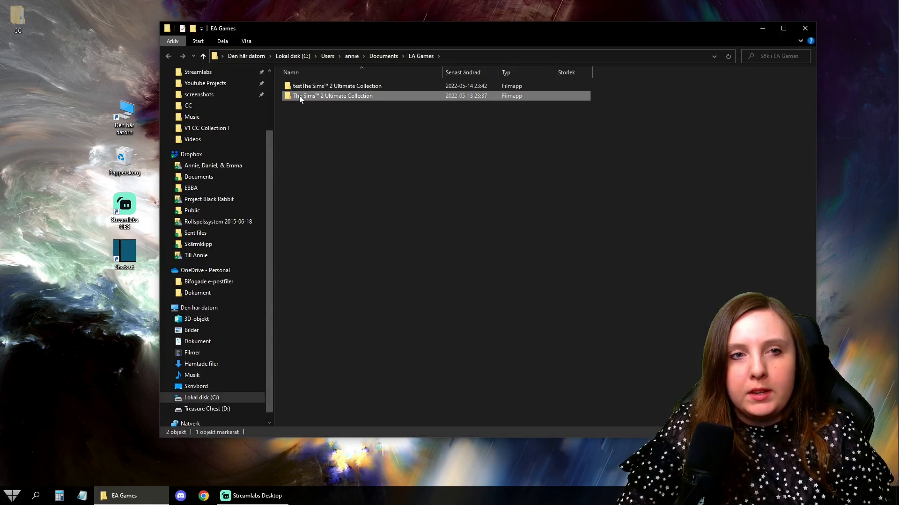
left_click(299, 96)
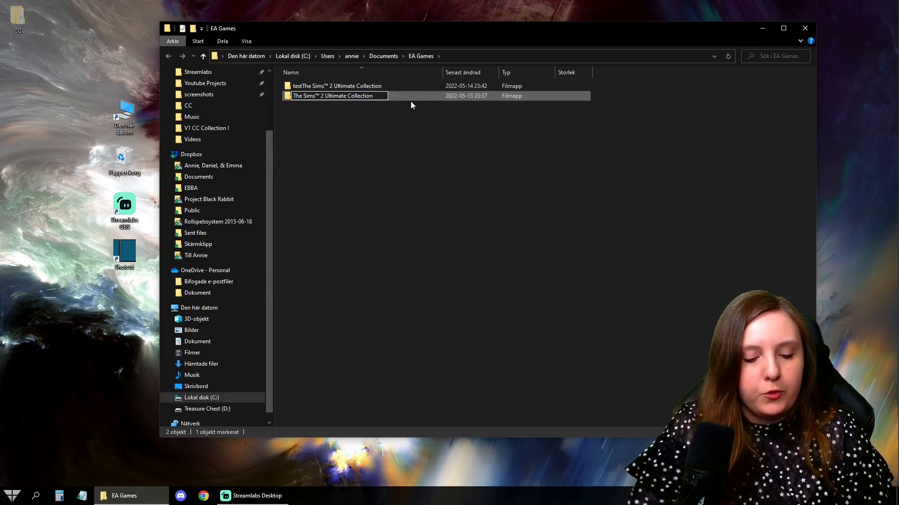
key("Home")
type("main")
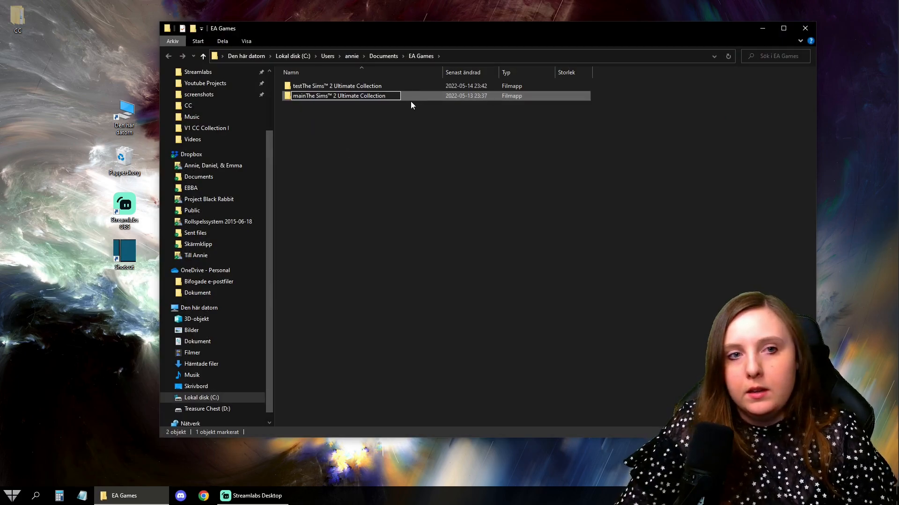
key("Return")
Step: Rename the testThe Sims™ 2 Ultimate Collection folder to The Sims™ 2 Ultimate Collection
left_click(302, 97)
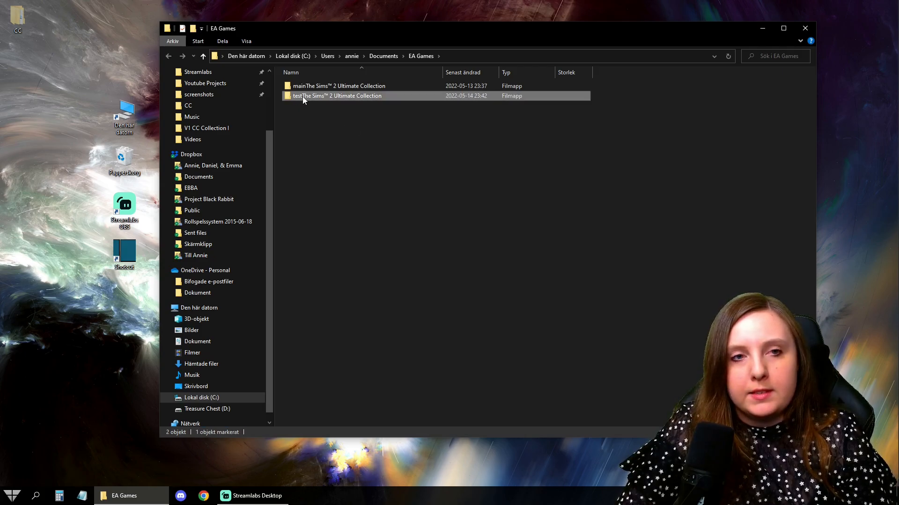
left_click(302, 96)
key("Home")
key("Delete")
key("Delete")
key("Delete")
key("Delete")
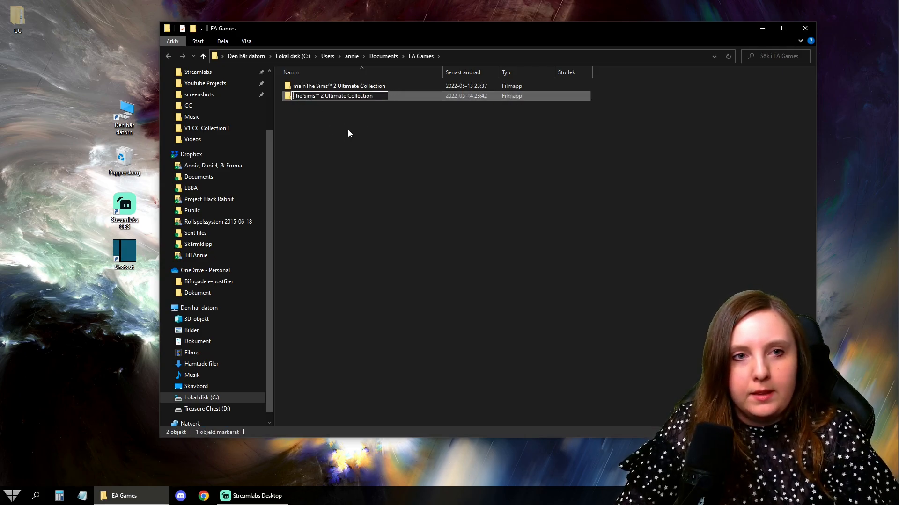
left_click(347, 129)
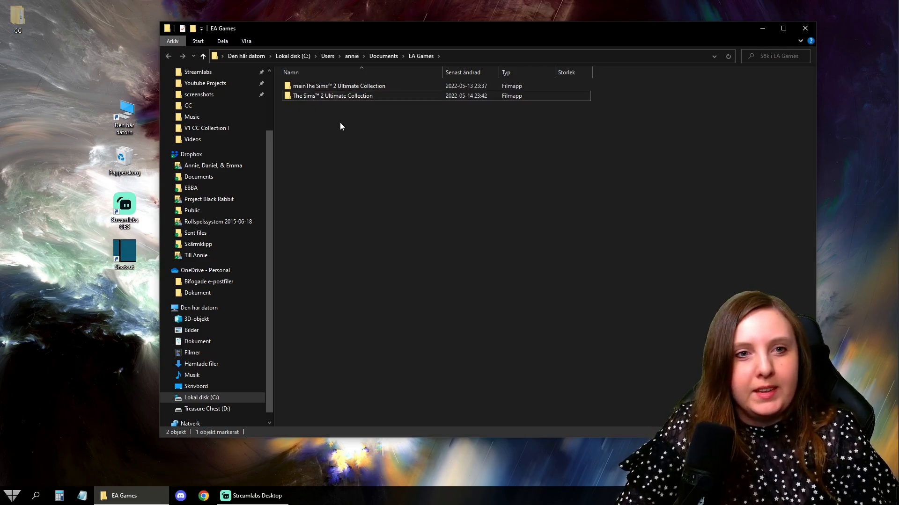
Step: Paste the cut CC folder into the Downloads folder of The Sims™ 2 Ultimate Collection
double_click(305, 97)
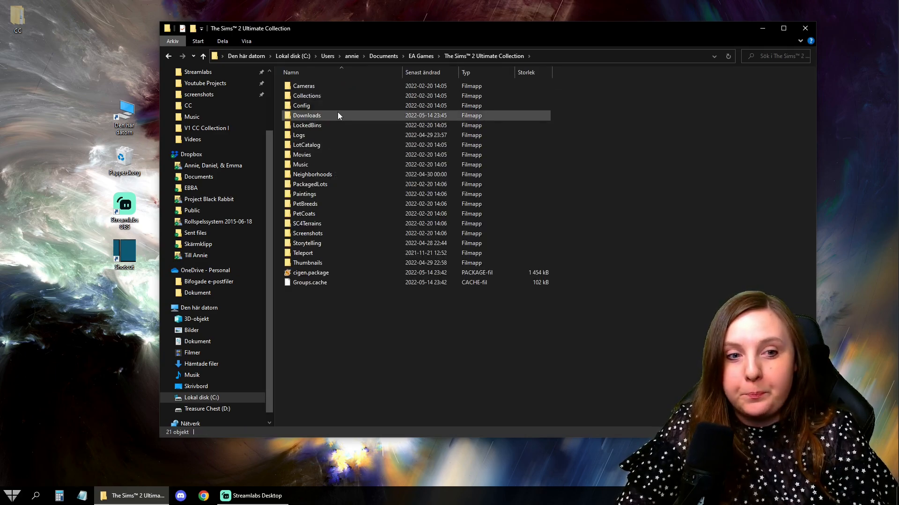
double_click(337, 116)
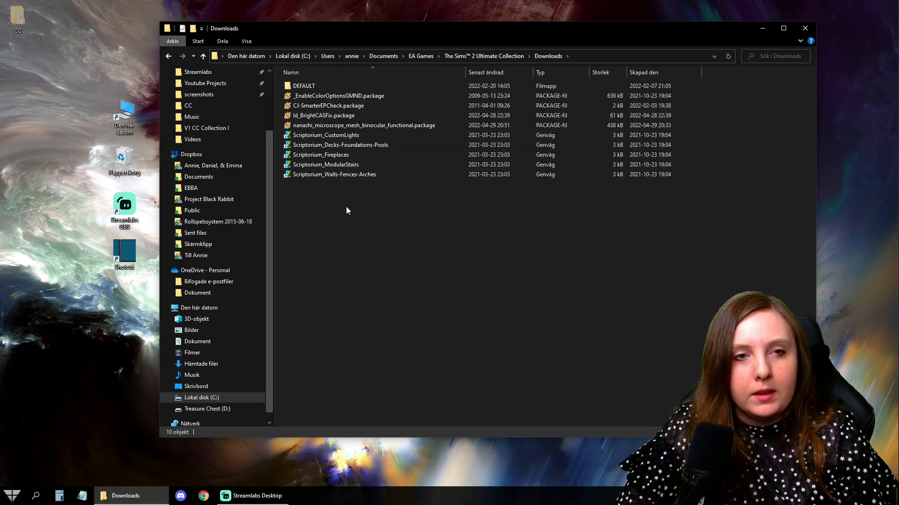
key("ctrl+v")
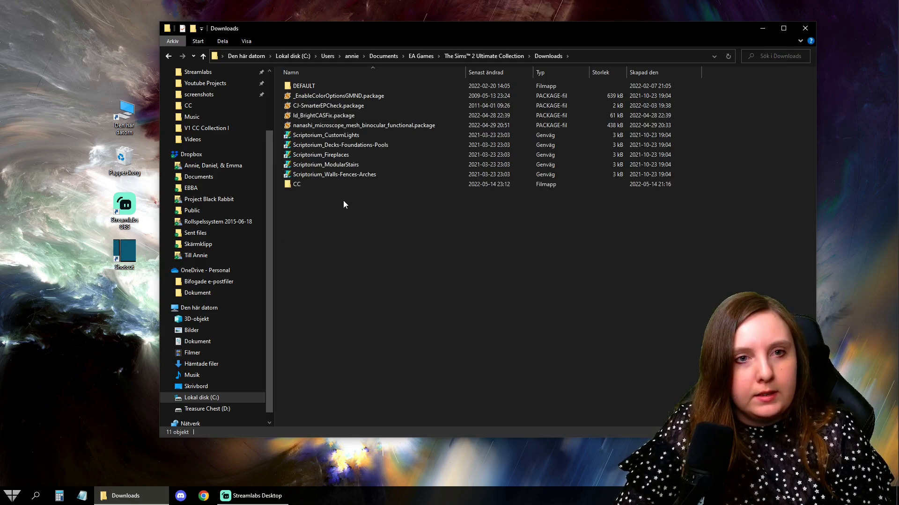
left_click(346, 220)
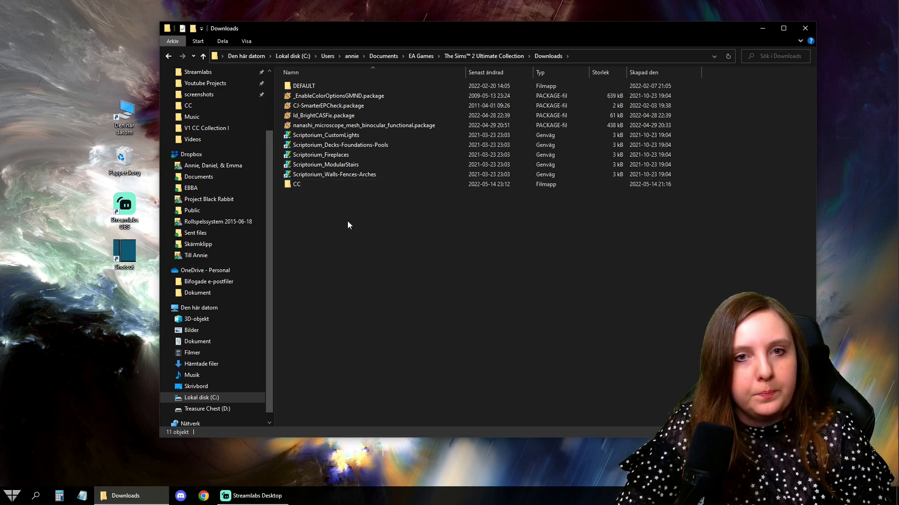
Step: Close the Downloads window, launch The Sims 2 through Sims2RPC, and set the new Create-A-Sim character's age to toddler
left_click(805, 28)
double_click(209, 115)
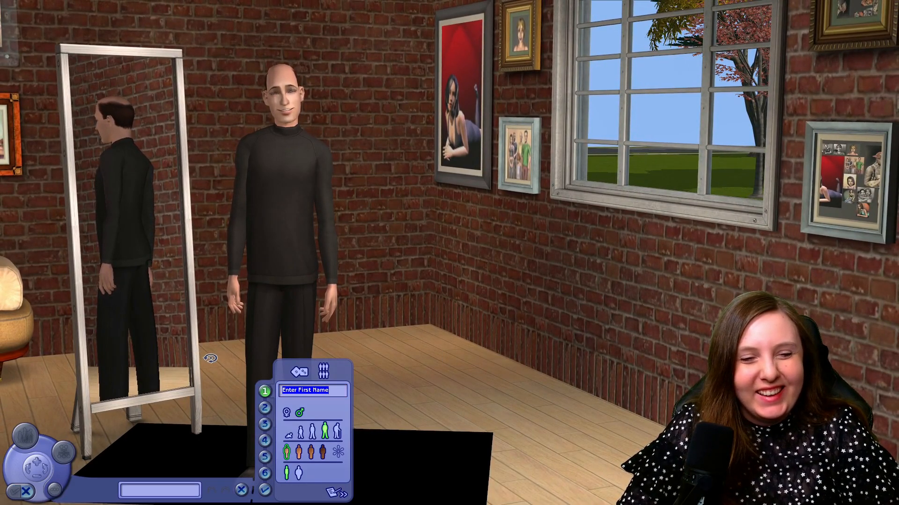
left_click(289, 438)
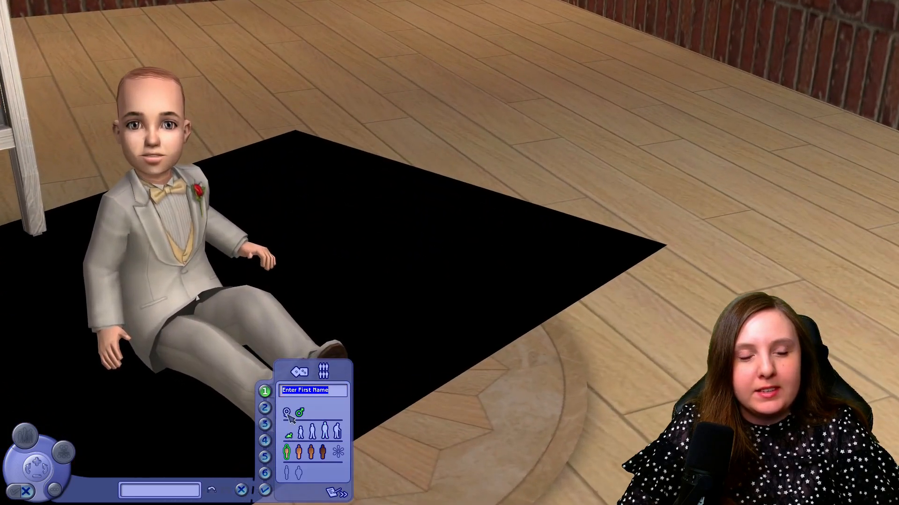
Step: Check the male toddler's full-body everyday outfits, change the toddler's gender to female and view her everyday outfits
left_click(323, 372)
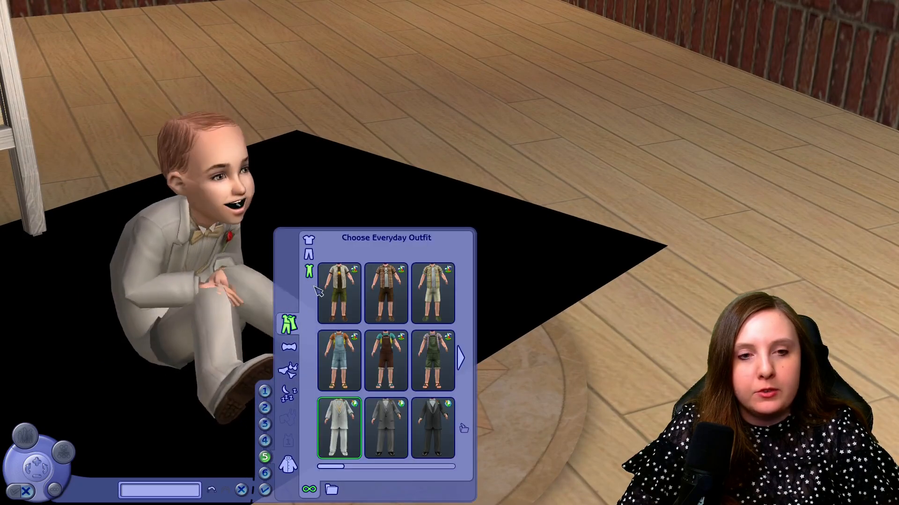
left_click(461, 358)
left_click(314, 364)
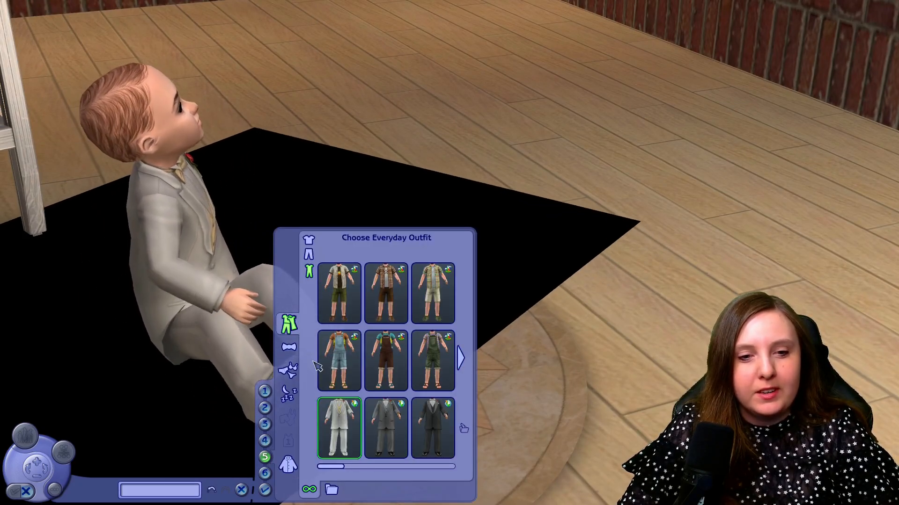
left_click(265, 391)
left_click(287, 413)
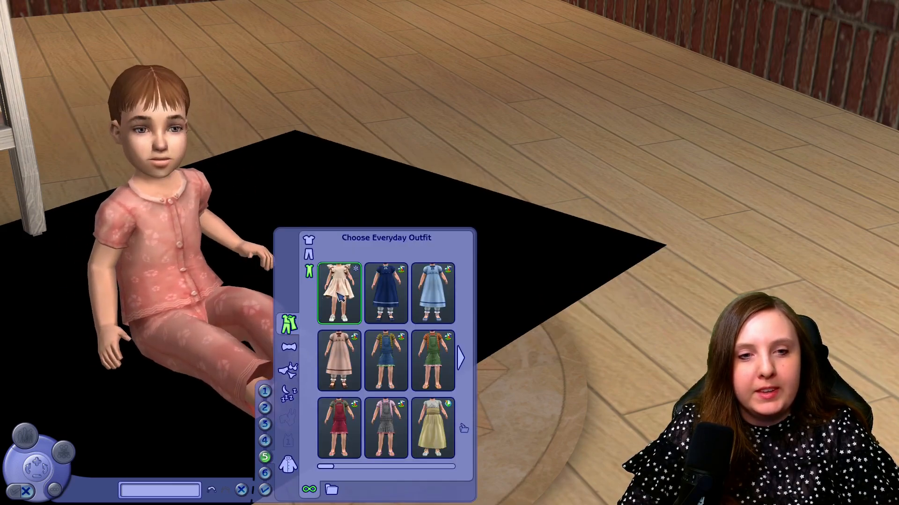
Step: Dress the female toddler in the custom cream ruffled everyday dress, and change her age to child
left_click(339, 295)
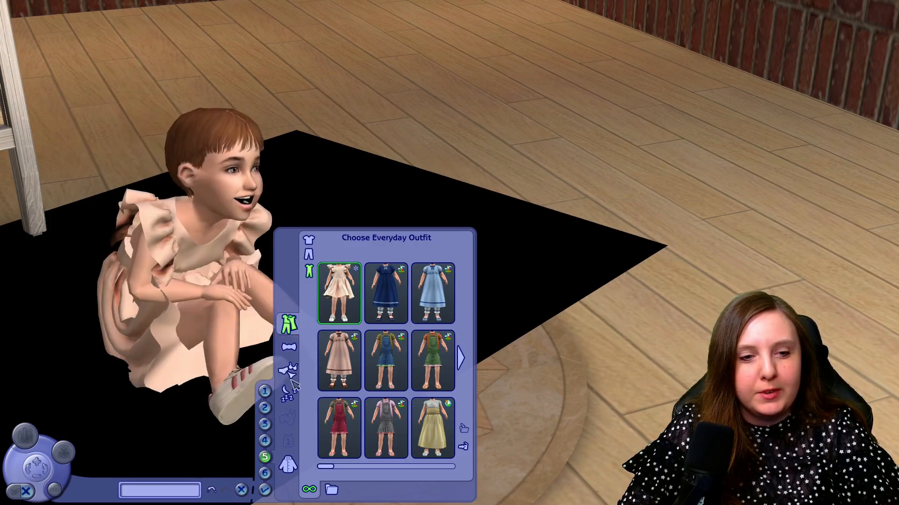
left_click(265, 392)
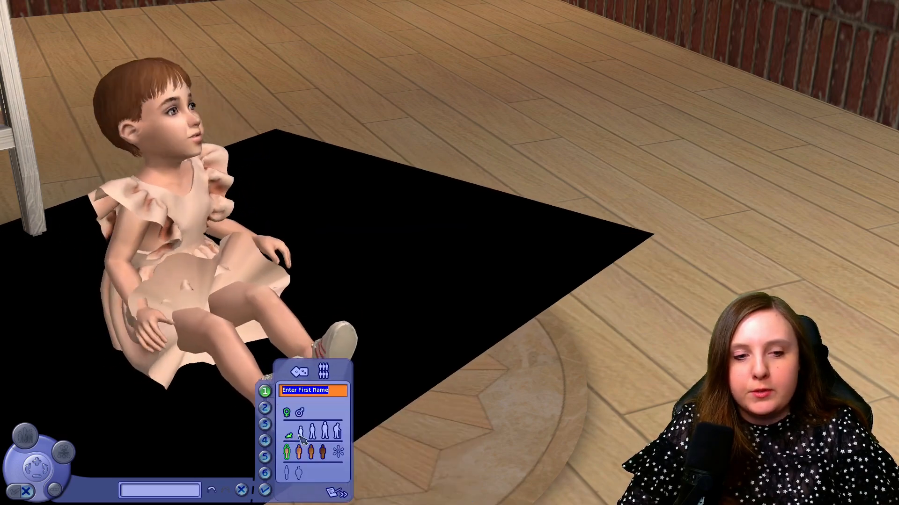
left_click(301, 432)
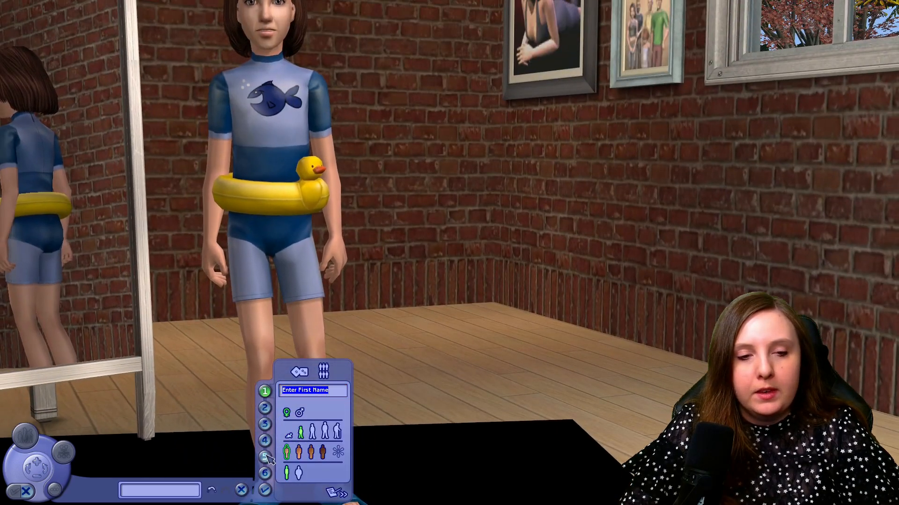
Step: Browse the girl's full-body everyday outfits and dress her in the custom pink ballet dress as her athletic outfit
left_click(265, 457)
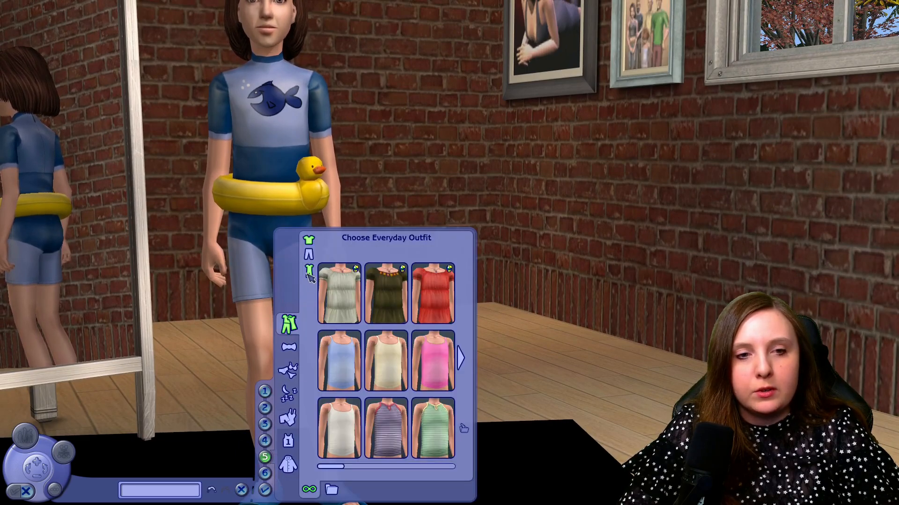
left_click(308, 271)
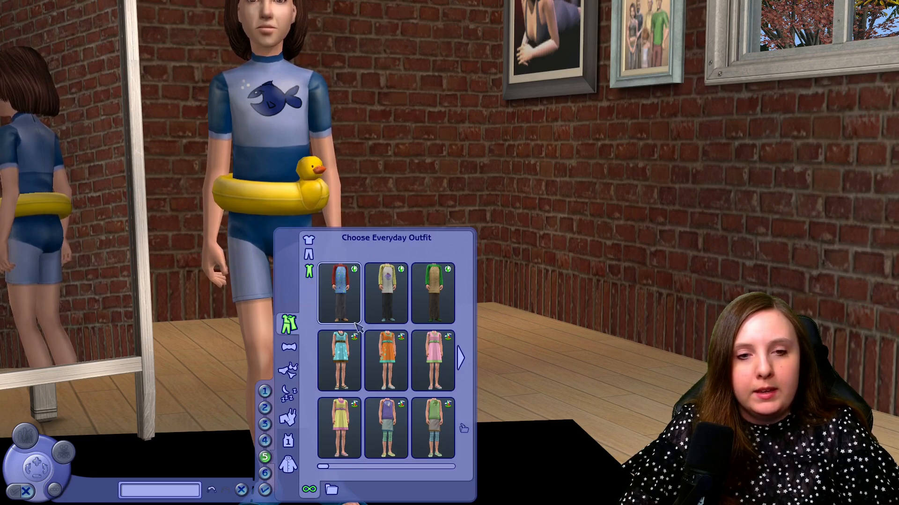
left_click(461, 360)
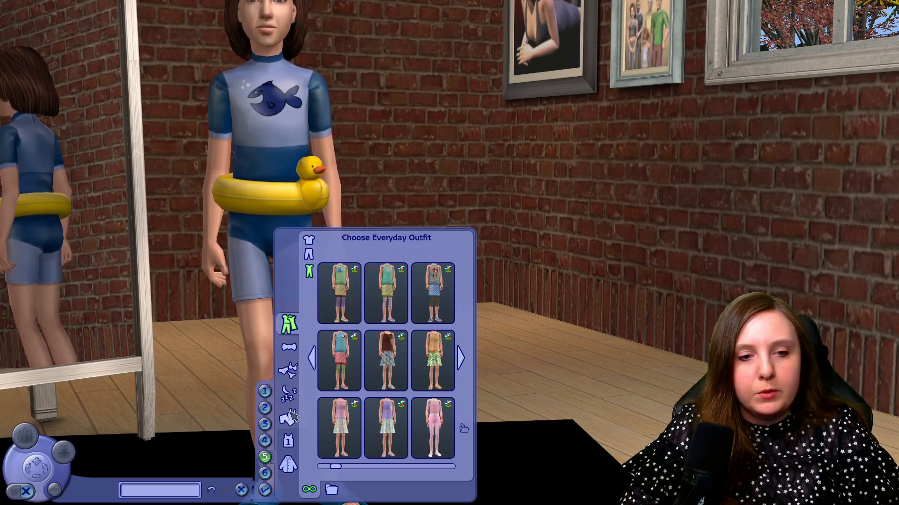
left_click(290, 441)
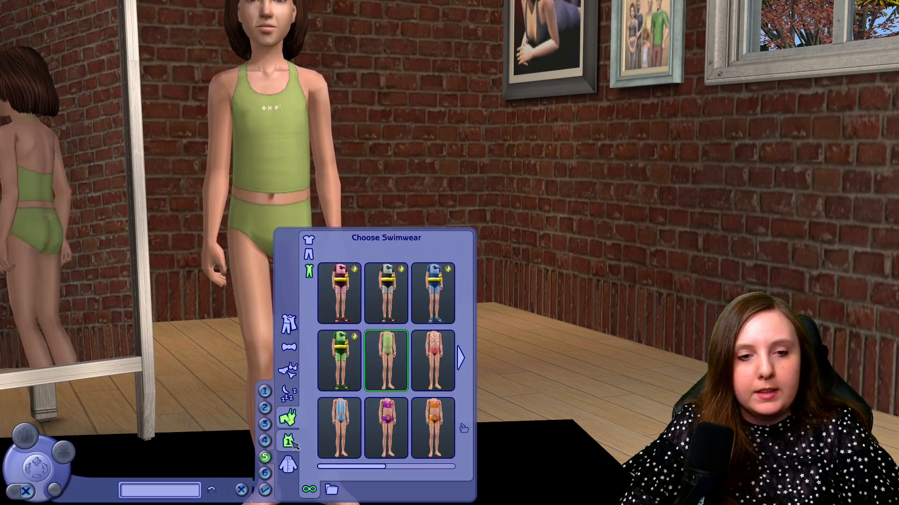
left_click(292, 442)
left_click(341, 306)
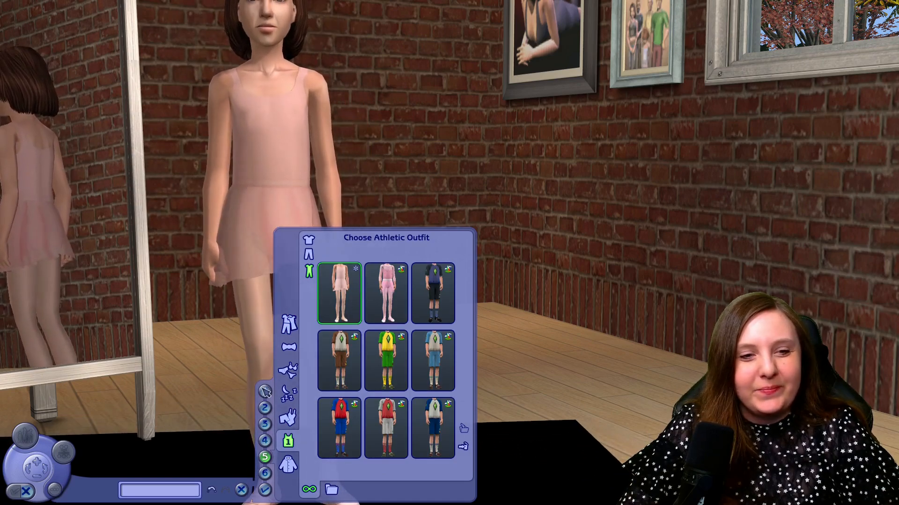
Step: Change the Sim's age to adult and give her the custom black Adidas sweater and matching trousers as everyday wear
left_click(264, 391)
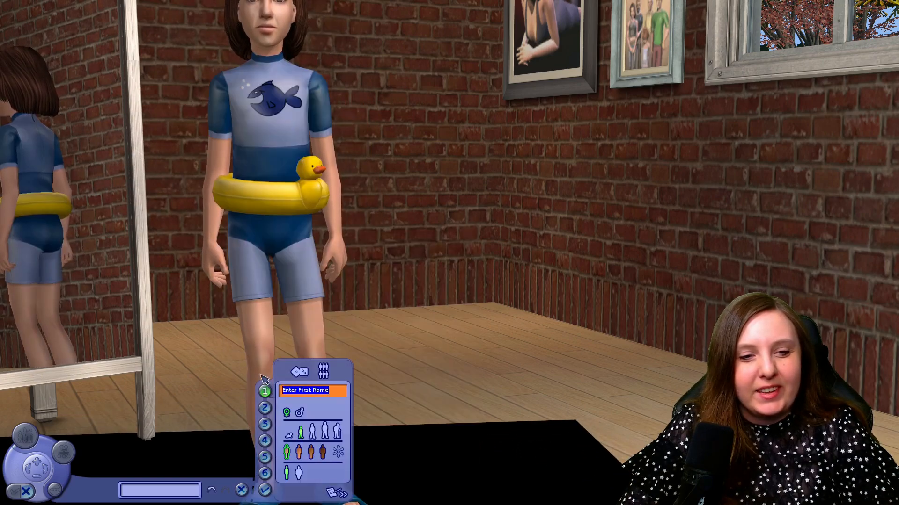
left_click(327, 433)
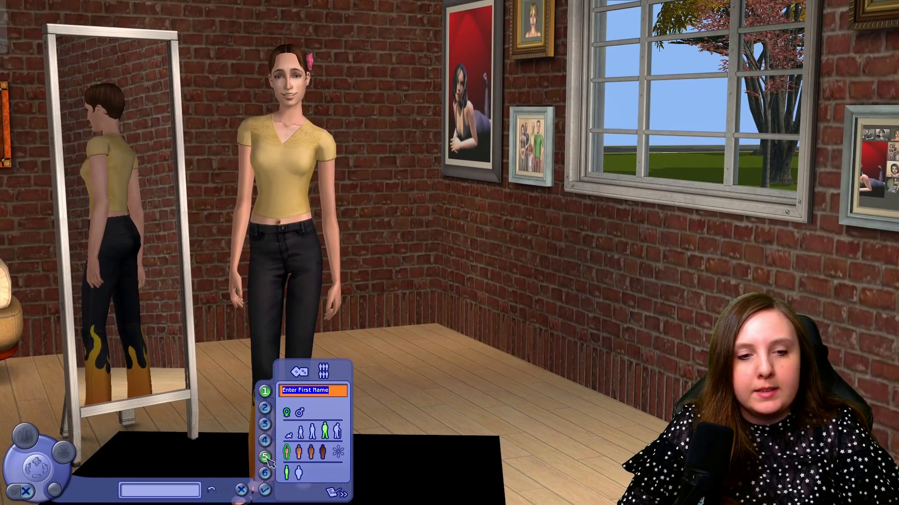
left_click(265, 457)
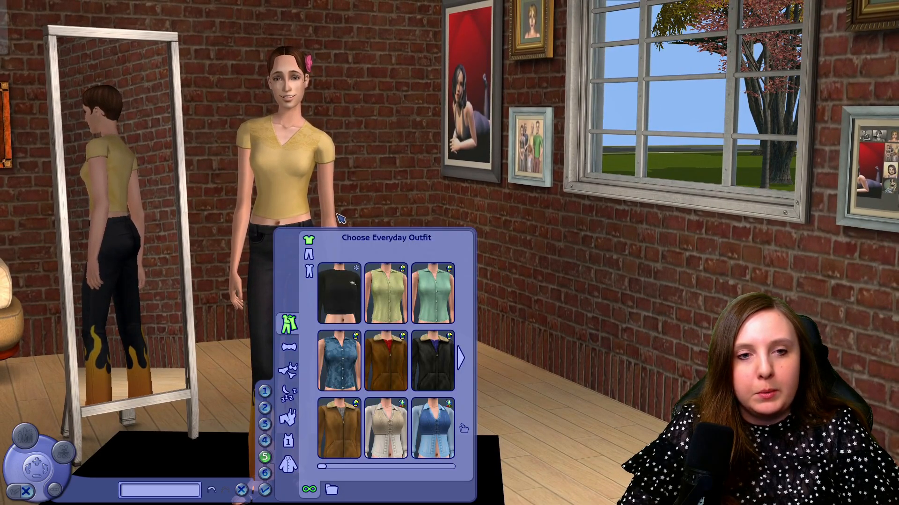
left_click(339, 293)
left_click(309, 255)
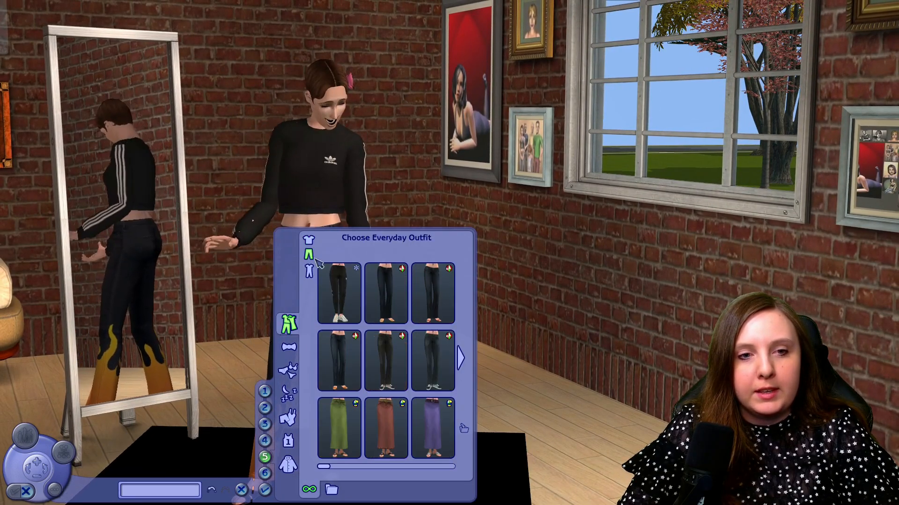
left_click(339, 293)
left_click(309, 270)
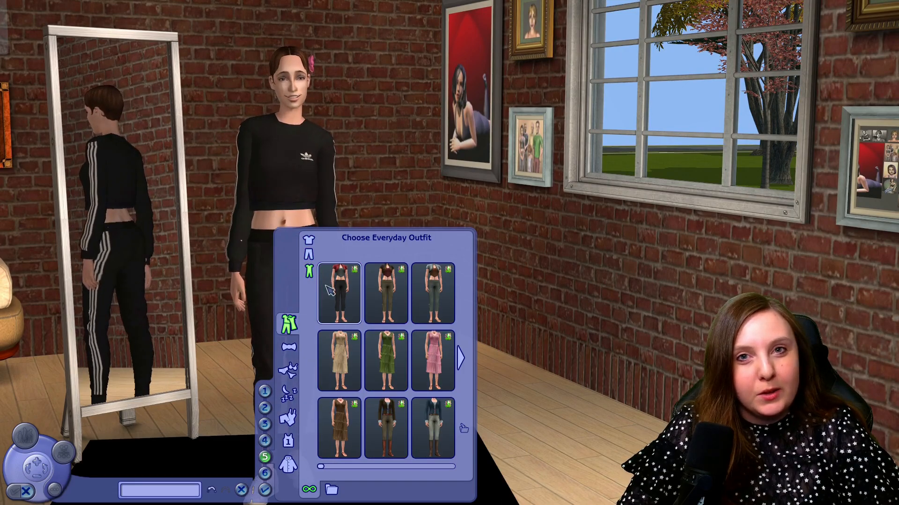
Step: Give the adult woman the custom black Adidas trousers as her athletic outfit
left_click(288, 443)
left_click(309, 255)
left_click(339, 293)
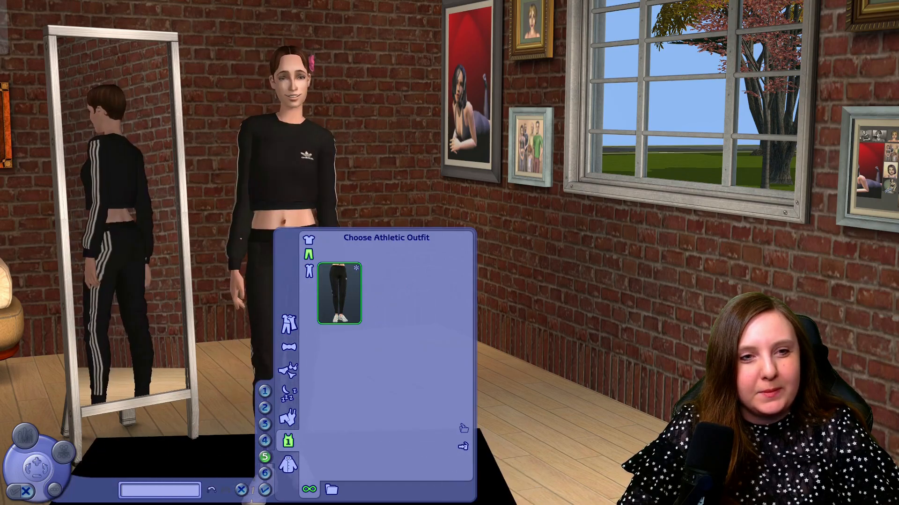
Step: Change the woman's age to elder and check the custom black Adidas sweater and trousers in her everyday and athletic outfits
left_click(265, 392)
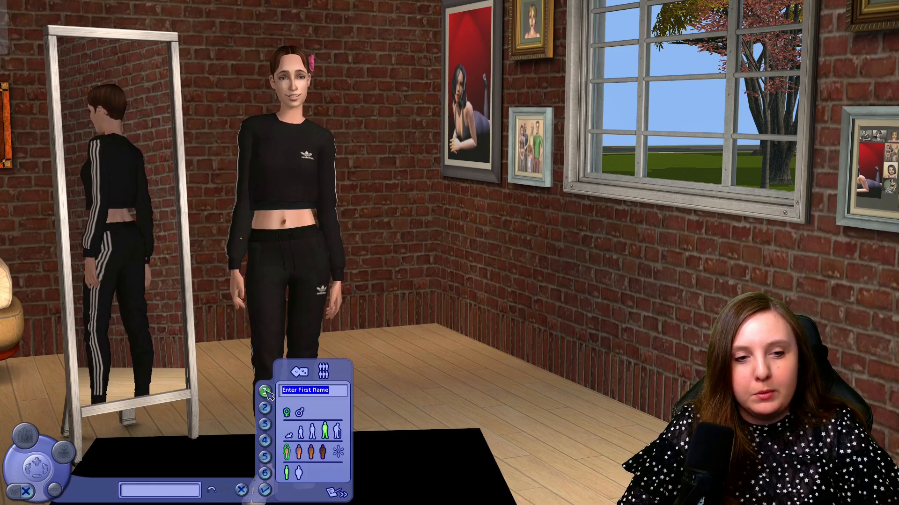
left_click(340, 436)
left_click(265, 457)
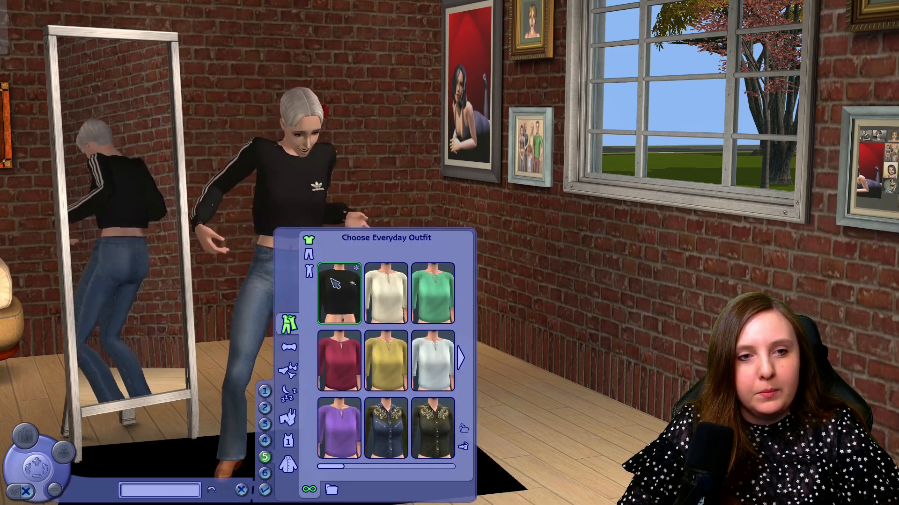
left_click(309, 254)
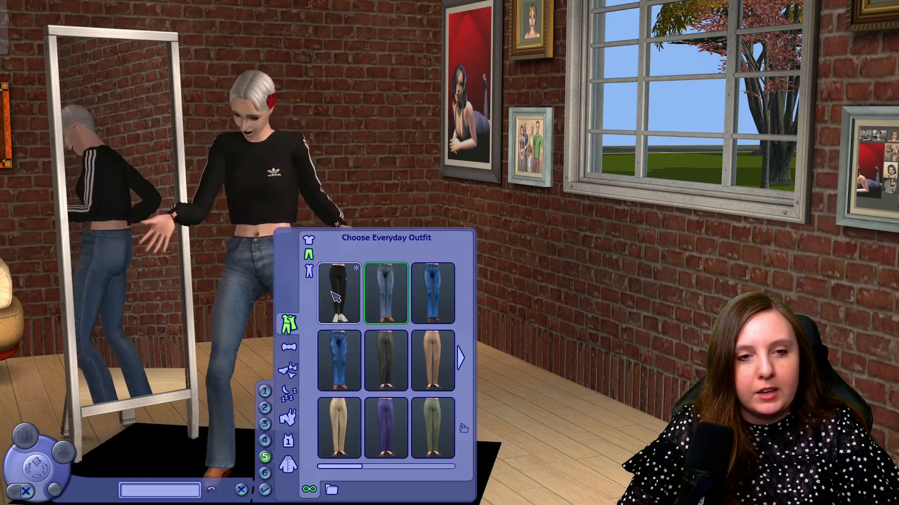
left_click(289, 441)
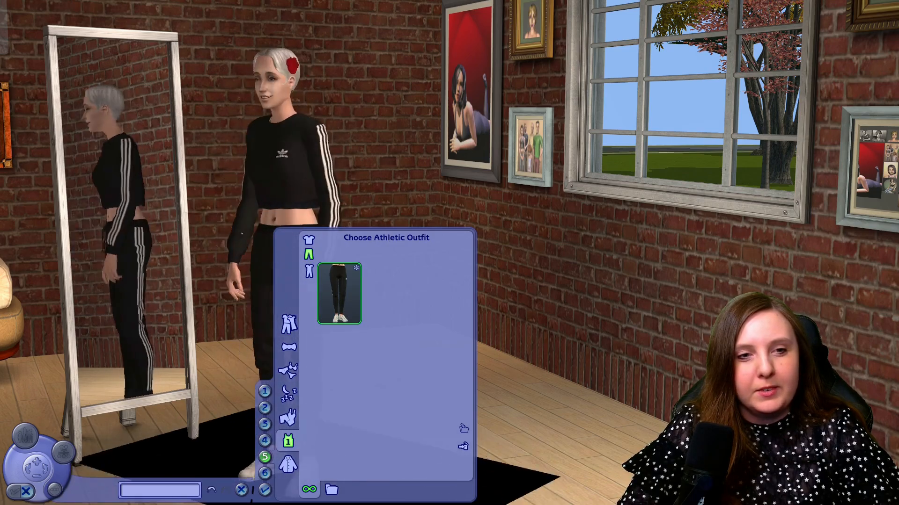
Step: Change the Sim's gender to male and his age to adult
left_click(263, 392)
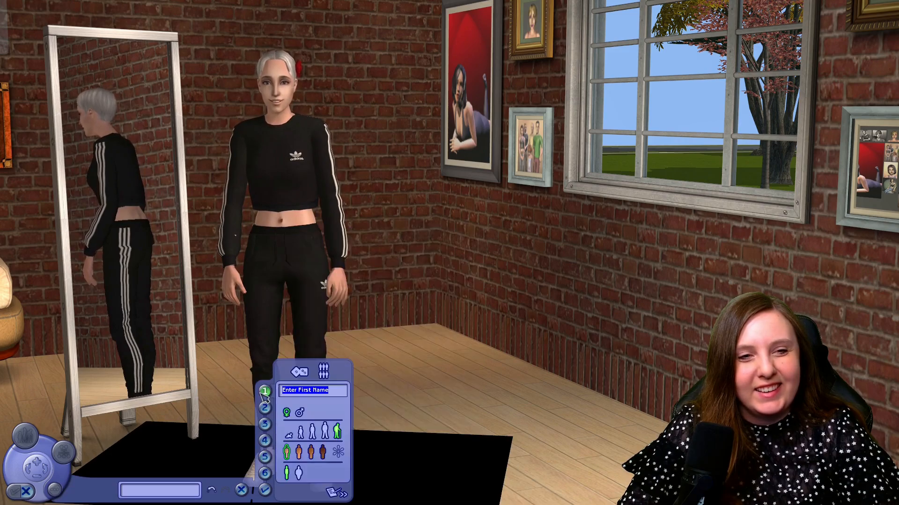
left_click(300, 413)
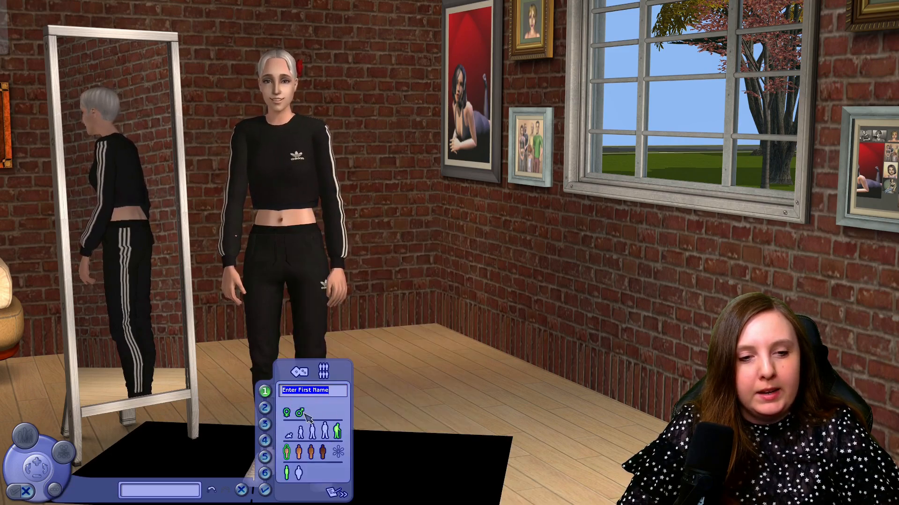
left_click(325, 430)
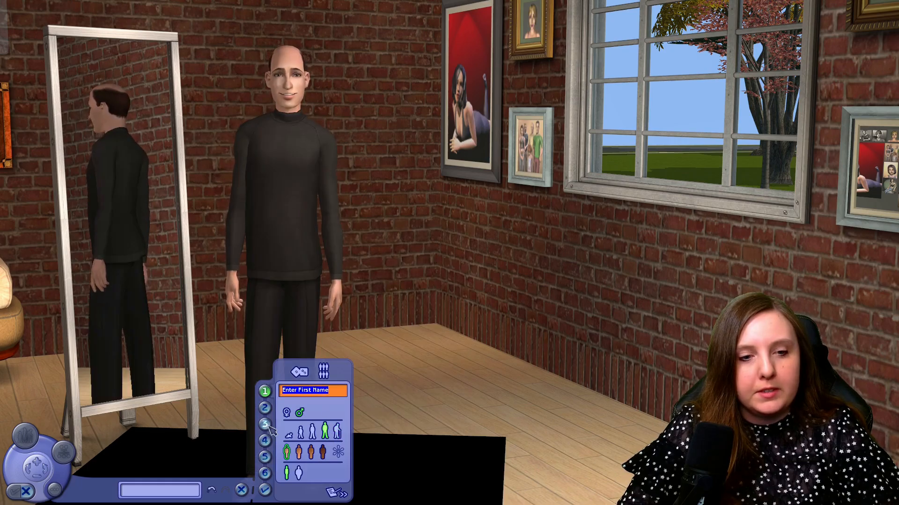
Step: Preview the custom green trench coat with different turtleneck colours as the adult man's everyday top
left_click(266, 458)
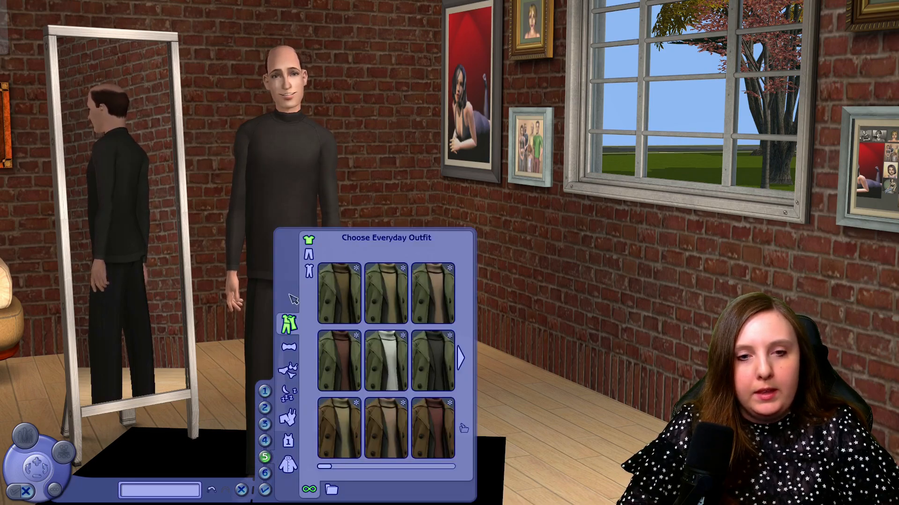
left_click(403, 290)
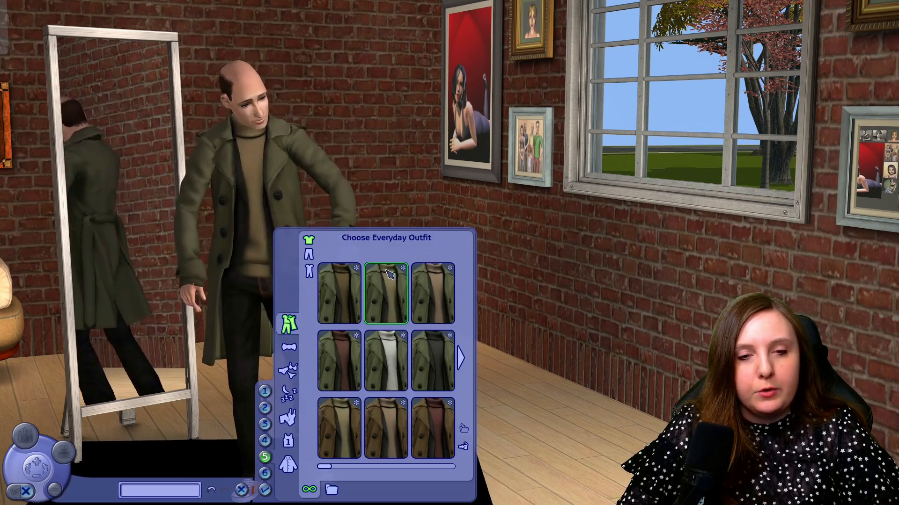
left_click(433, 297)
left_click(423, 343)
left_click(388, 350)
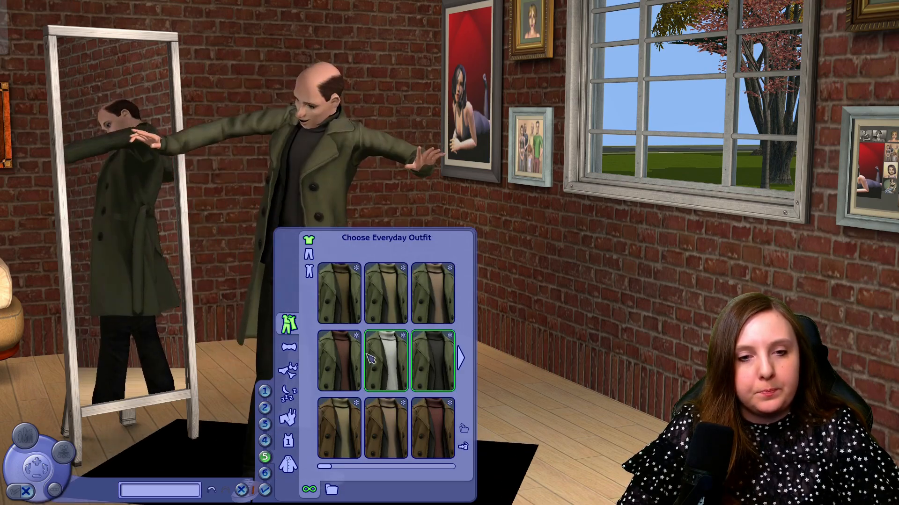
left_click(348, 349)
left_click(345, 303)
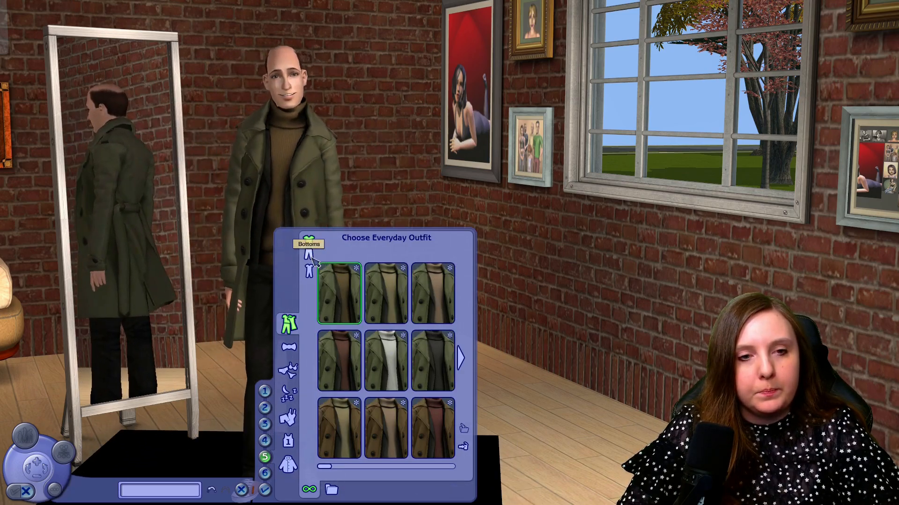
Step: Give the man the custom black trousers and the green trench coat with the white turtleneck as everyday wear
left_click(309, 254)
left_click(345, 315)
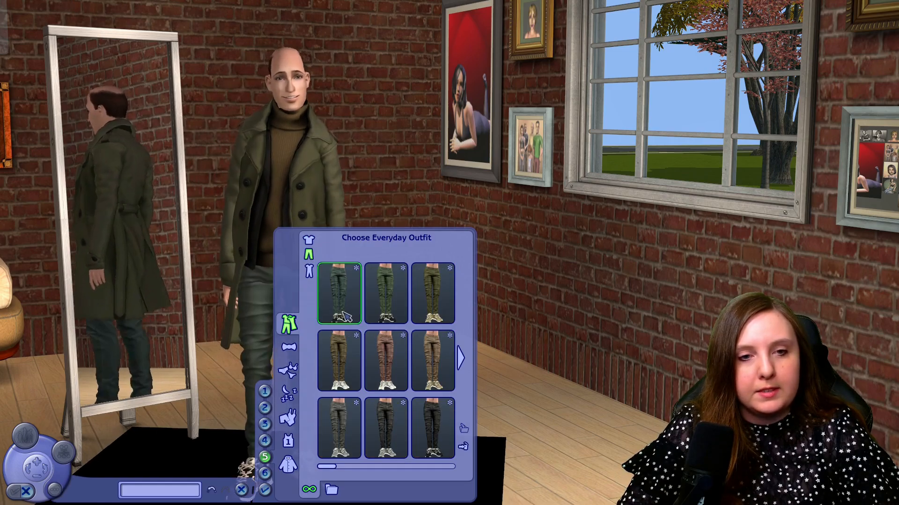
left_click(414, 418)
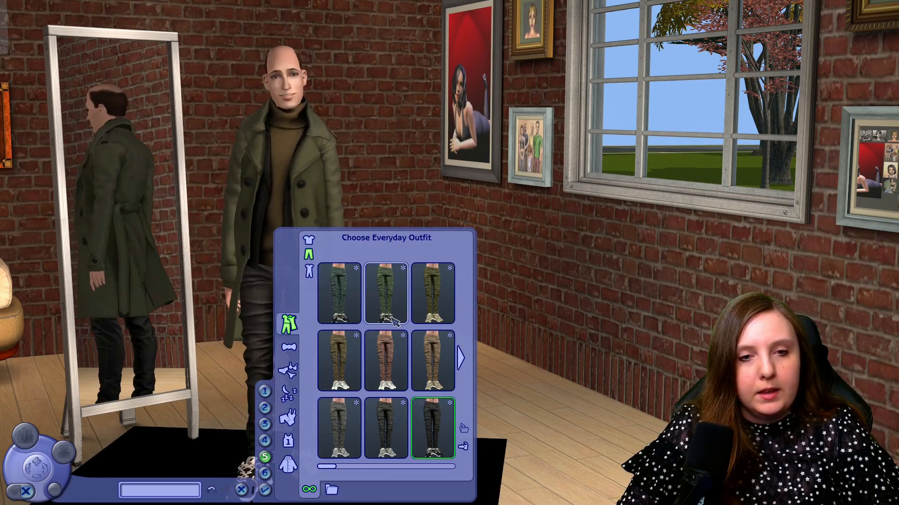
left_click(309, 241)
left_click(385, 374)
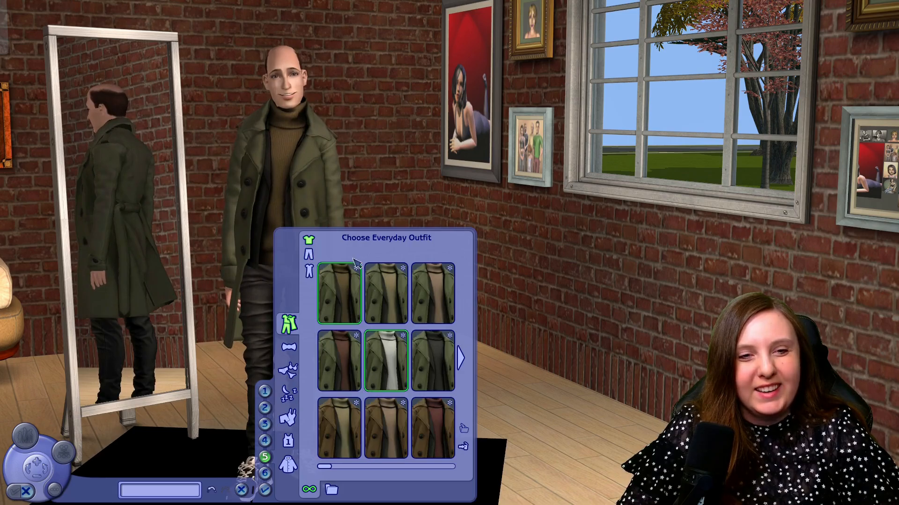
Step: Give the man the custom brown trench coat and grey trousers as his outerwear outfit
left_click(289, 470)
left_click(339, 293)
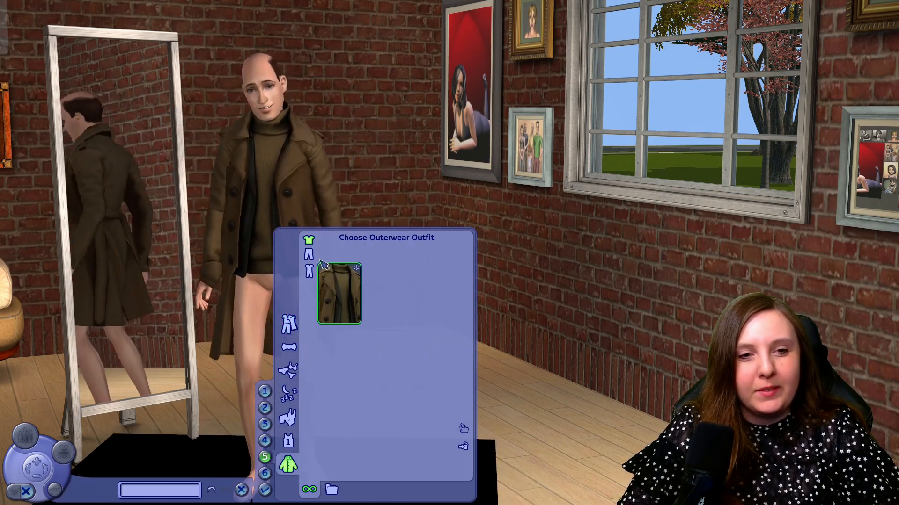
left_click(308, 254)
left_click(344, 304)
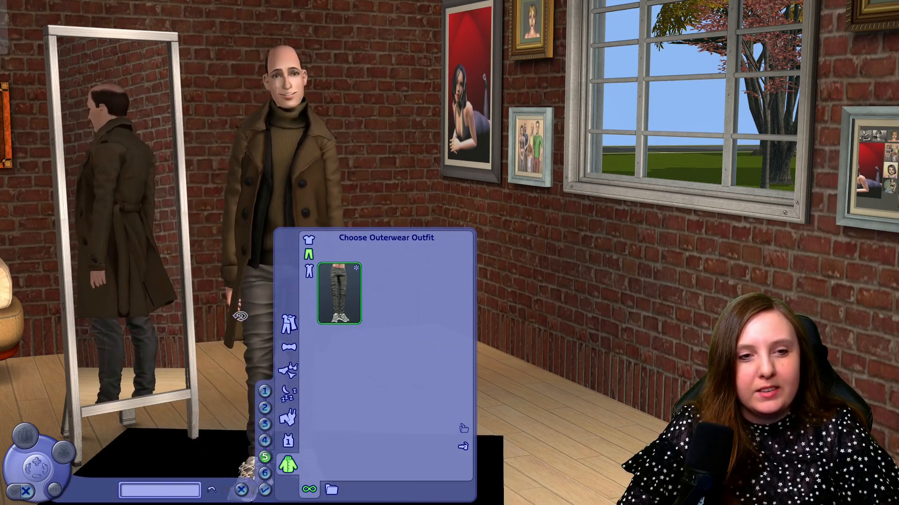
Step: Change the man's age to elder, give him the custom grey everyday trousers and check his everyday tops
left_click(265, 392)
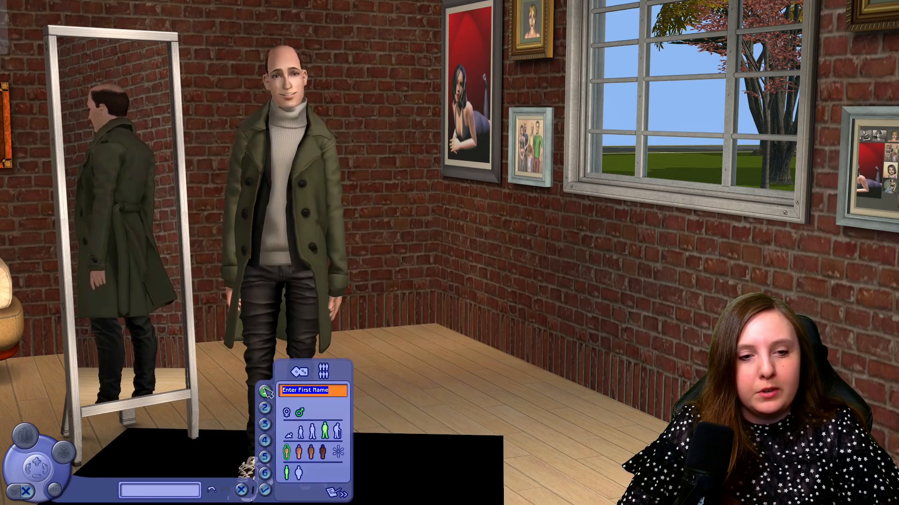
left_click(337, 432)
left_click(265, 458)
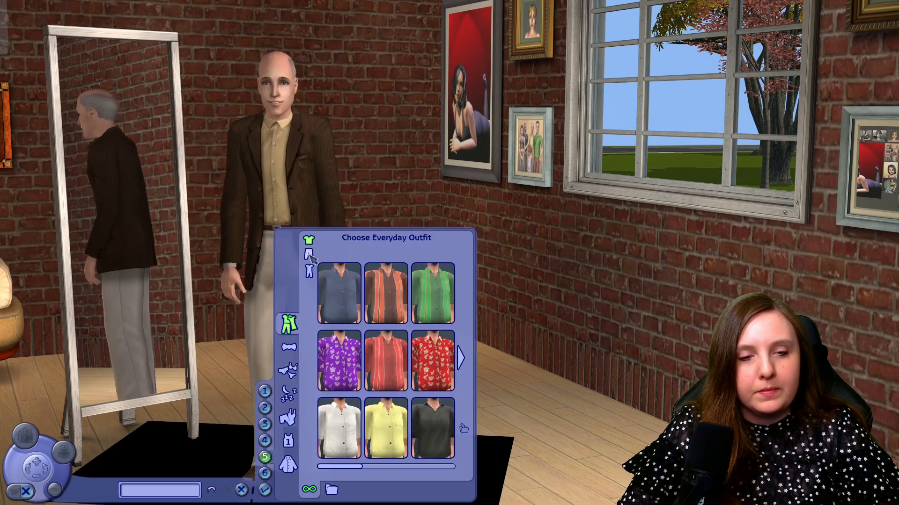
left_click(309, 253)
left_click(308, 240)
left_click(309, 253)
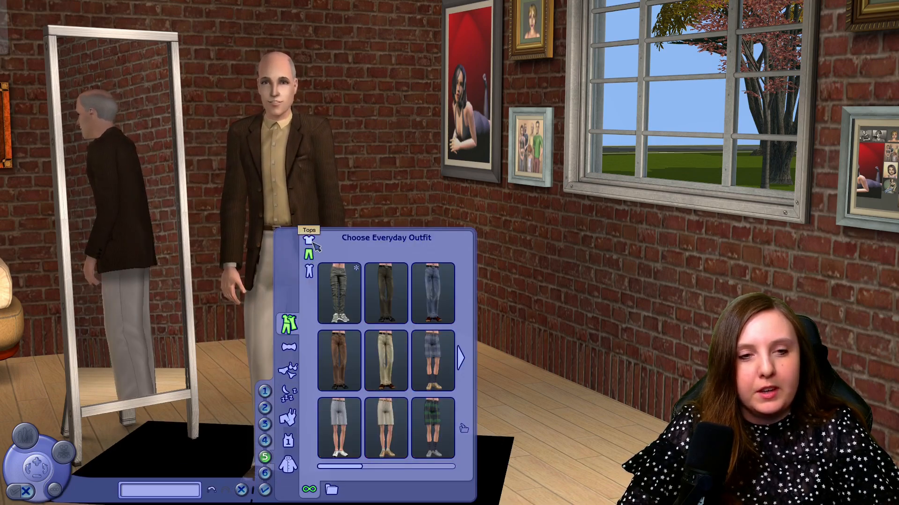
left_click(331, 302)
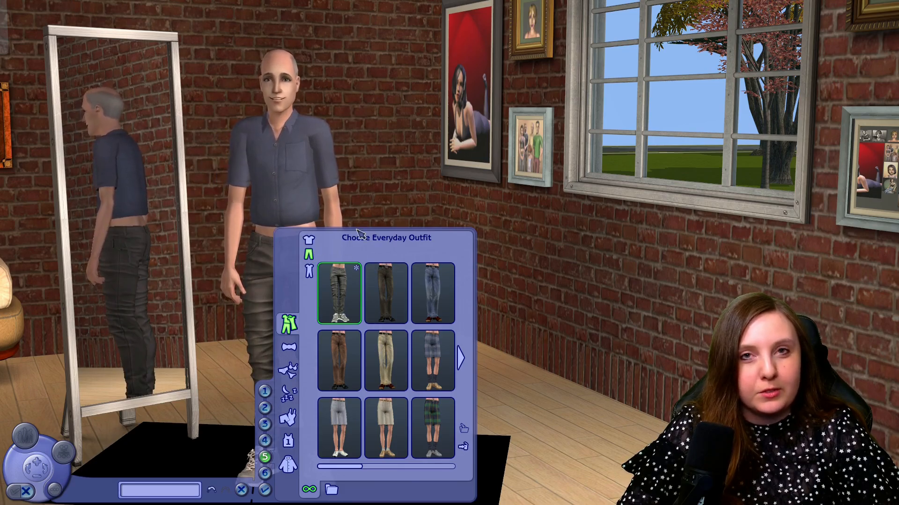
left_click(307, 241)
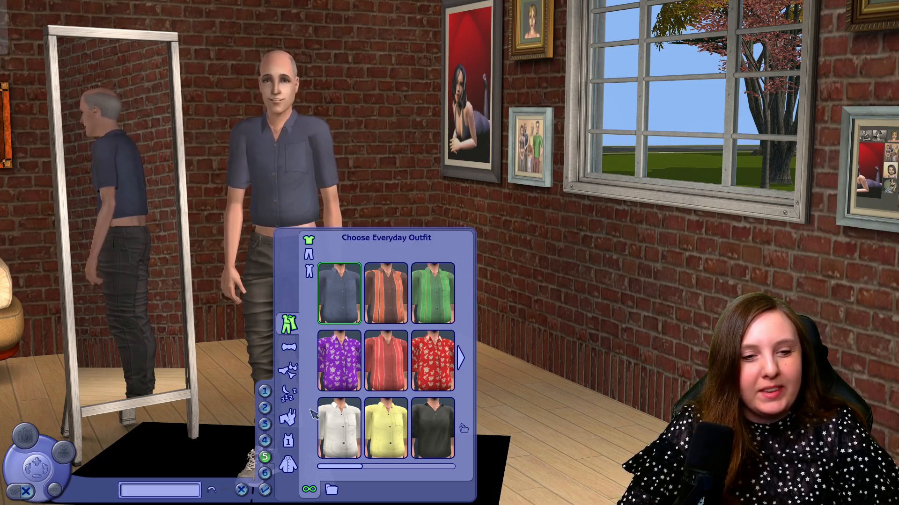
Step: Dress the elder man in the custom brown trench coat and grey trousers as outerwear
left_click(288, 465)
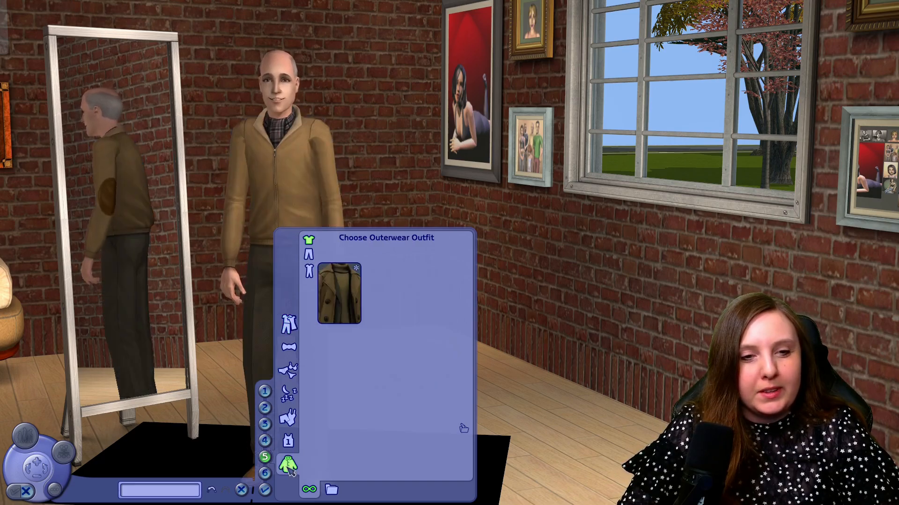
left_click(328, 305)
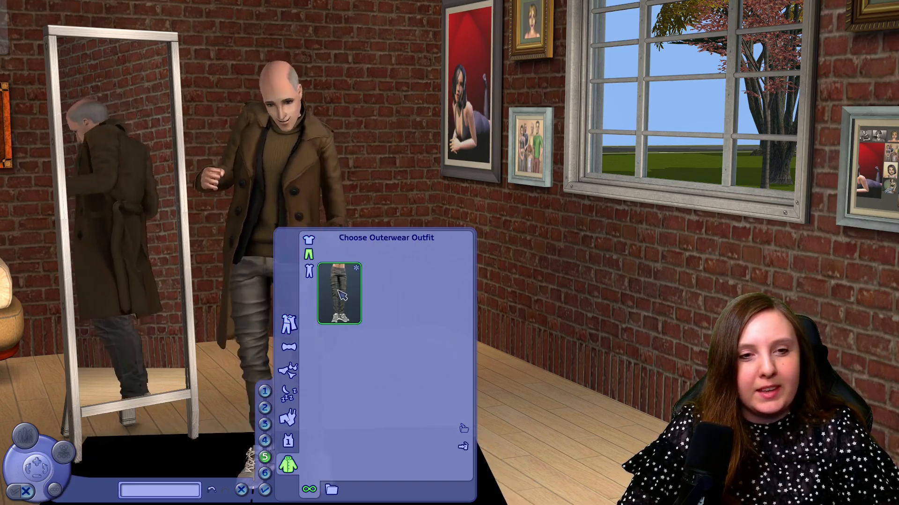